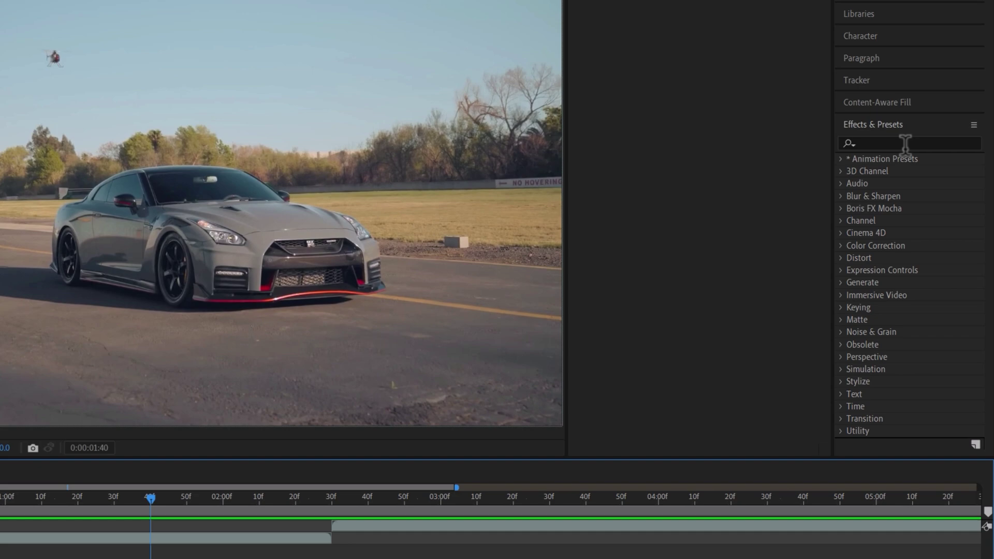
# Step: Find the Warp distortion effect and apply it to the A.mp4 layer
pyautogui.click(937, 185)
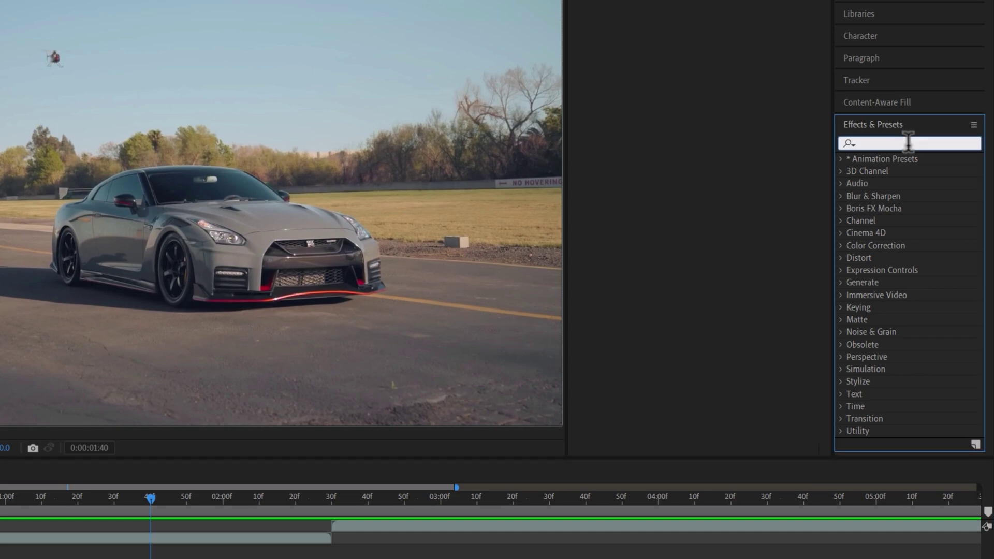
pyautogui.write('Warp')
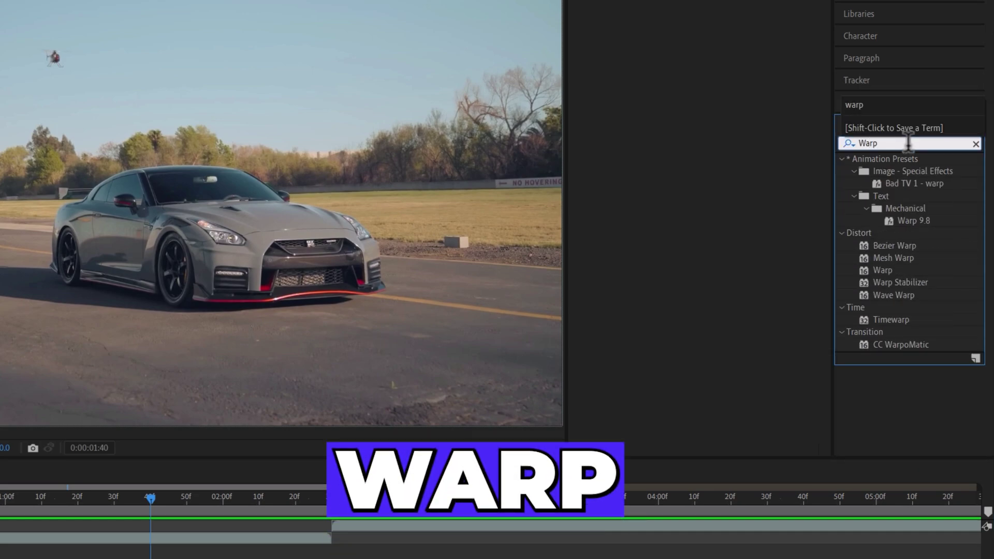
pyautogui.click(882, 270)
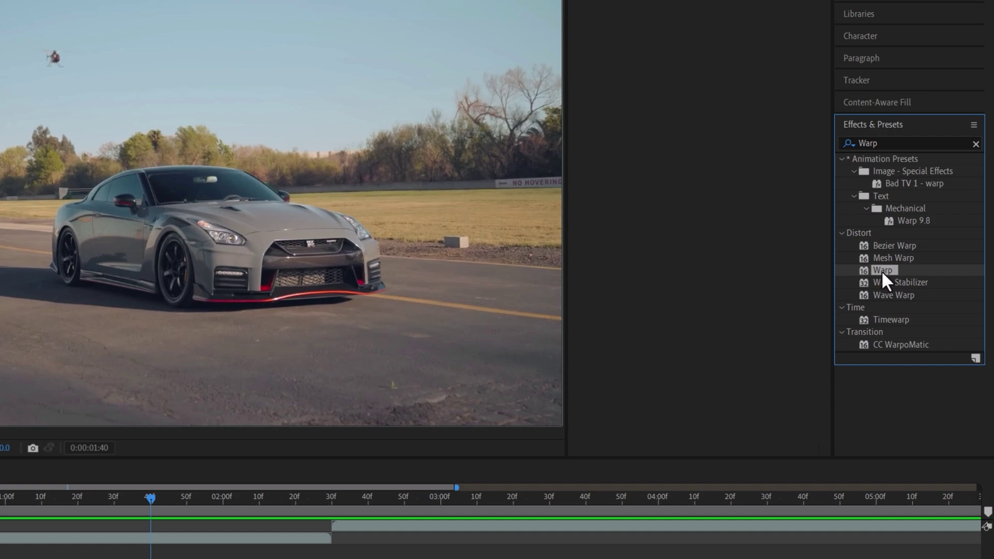
pyautogui.moveTo(881, 270); pyautogui.dragTo(94, 536)
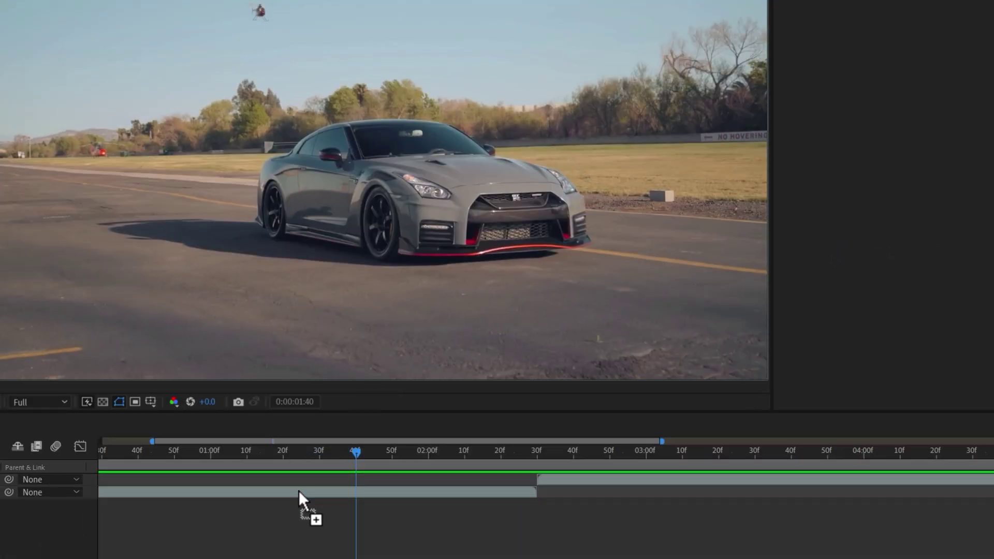
pyautogui.moveTo(299, 490); pyautogui.dragTo(300, 490)
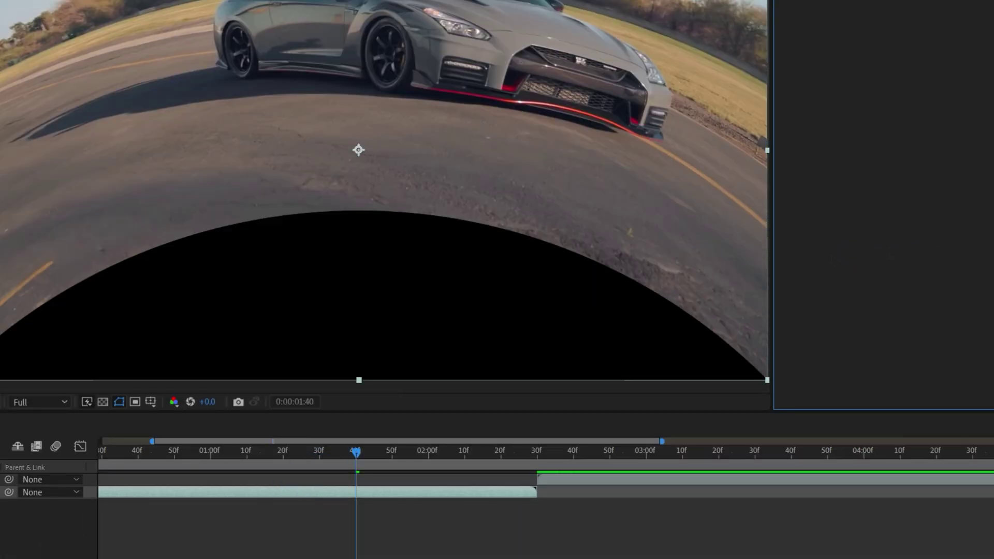
# Step: Change the Warp Style to FishEye and set its Bend to 0
pyautogui.click(879, 78)
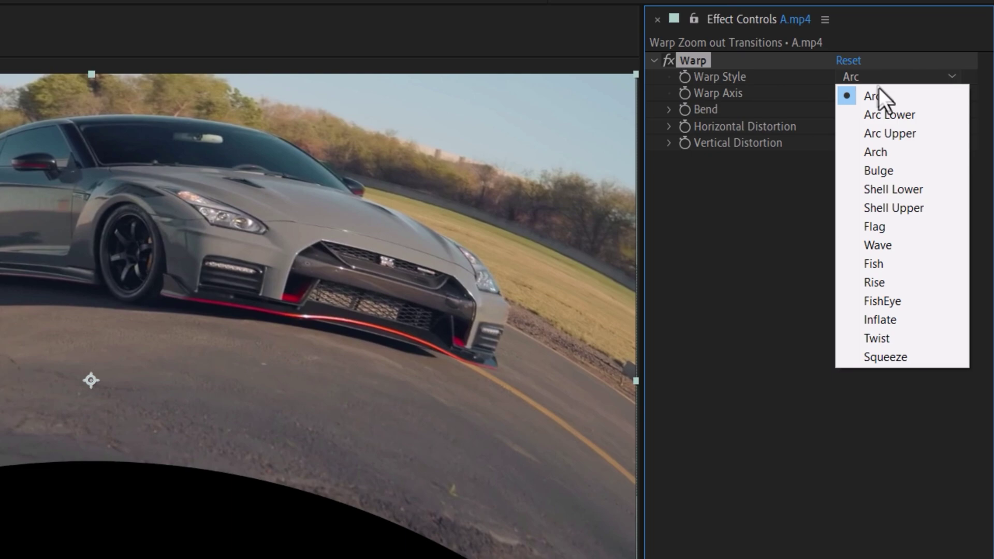
pyautogui.click(918, 299)
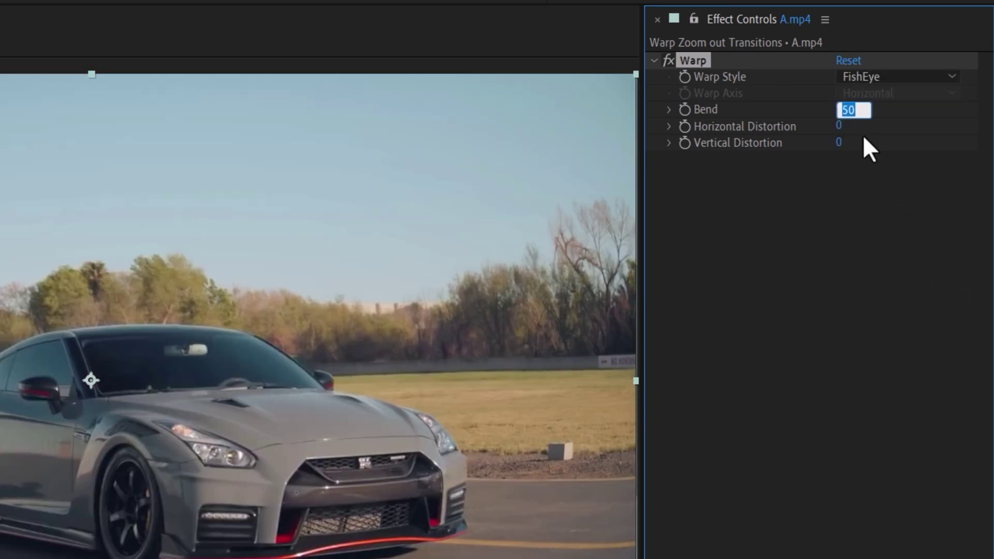
pyautogui.press('Return')
# Step: Keyframe the Warp Bend on A.mp4 from 0 at 0:00:01:20 to -100 at 0:00:02:29
pyautogui.moveTo(430, 424); pyautogui.dragTo(384, 424)
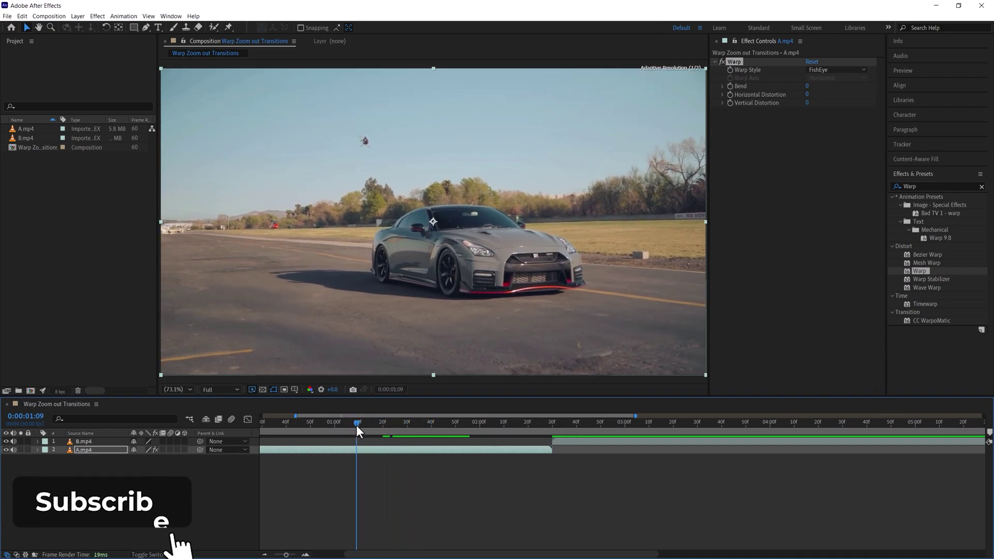
pyautogui.click(735, 87)
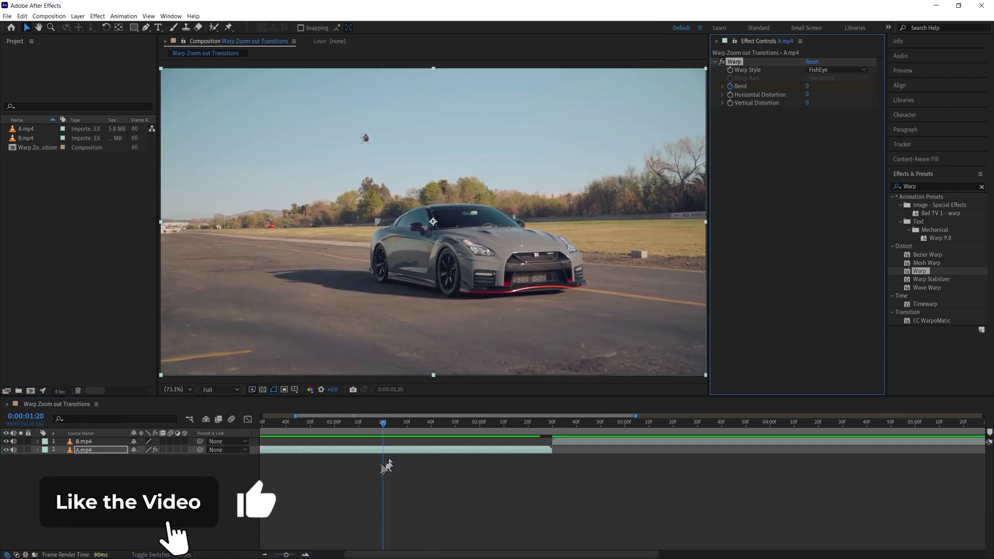
pyautogui.moveTo(384, 422); pyautogui.dragTo(552, 433)
pyautogui.click(807, 86)
pyautogui.write('-100')
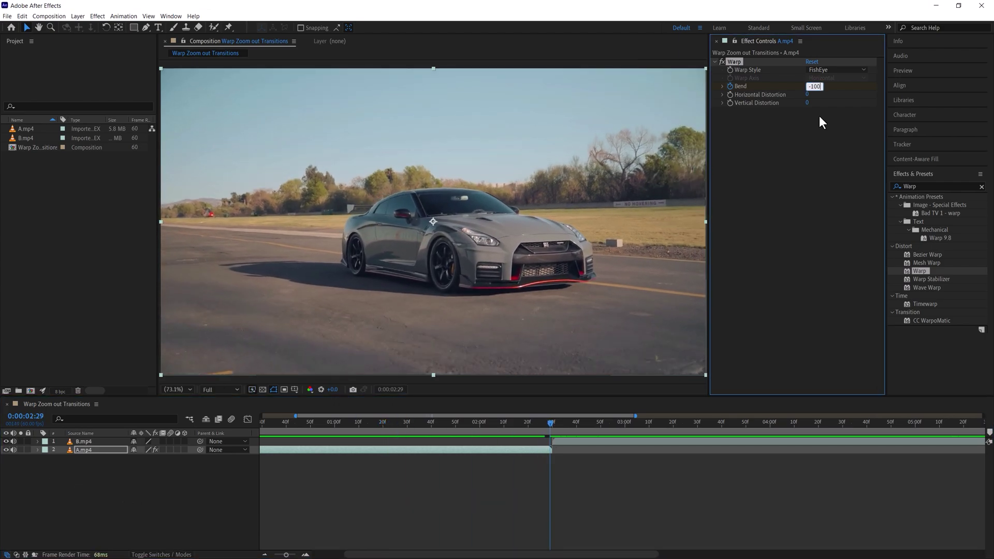
pyautogui.press('Return')
# Step: Reveal the Bend keyframes of A.mp4 and apply Easy Ease to both of them
pyautogui.click(532, 453)
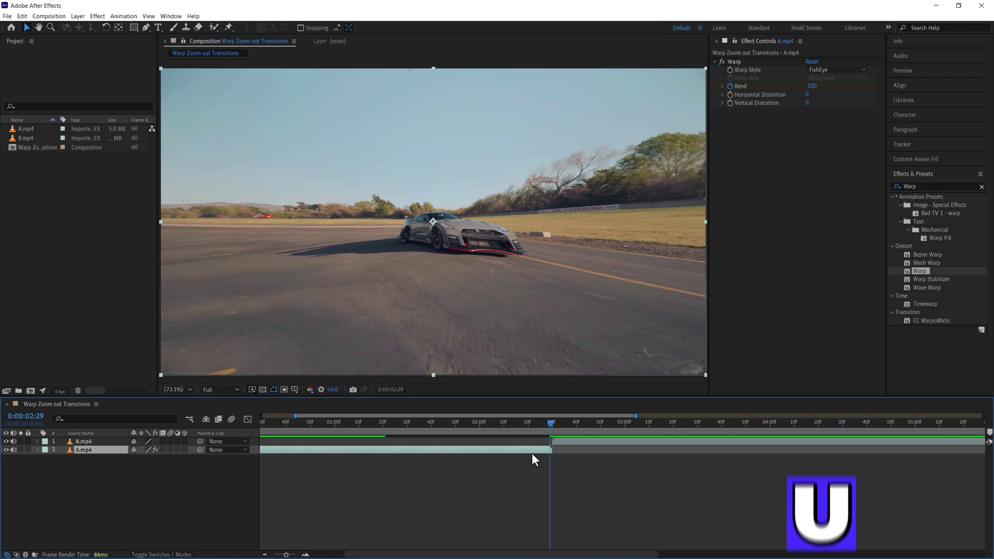
pyautogui.press('u')
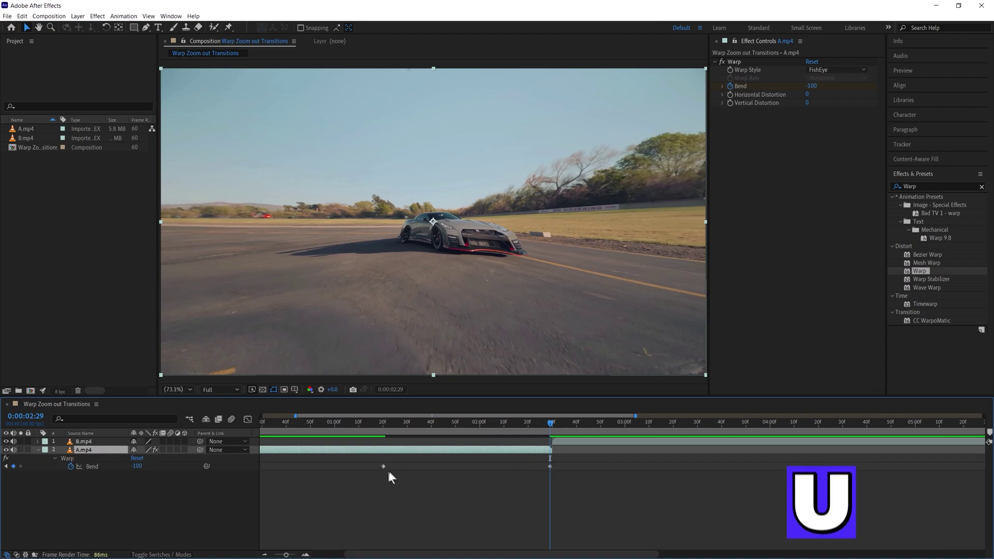
pyautogui.moveTo(358, 483); pyautogui.dragTo(591, 458)
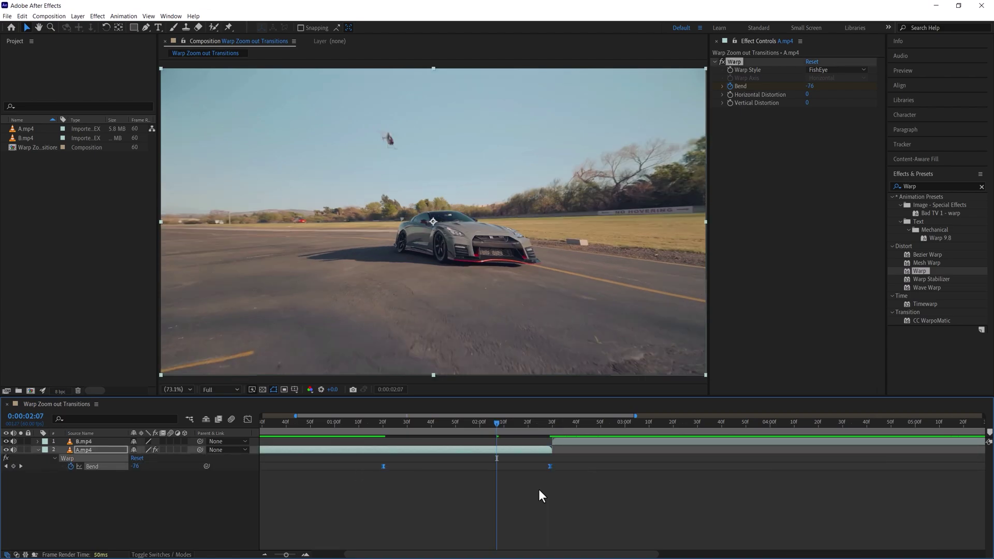
pyautogui.press('F9')
# Step: Shape the Bend value curve in the Graph Editor to start gently and end steeply, and preview the zoom
pyautogui.click(247, 420)
pyautogui.moveTo(495, 525); pyautogui.dragTo(571, 470)
pyautogui.moveTo(438, 404); pyautogui.dragTo(387, 381)
pyautogui.press('space')
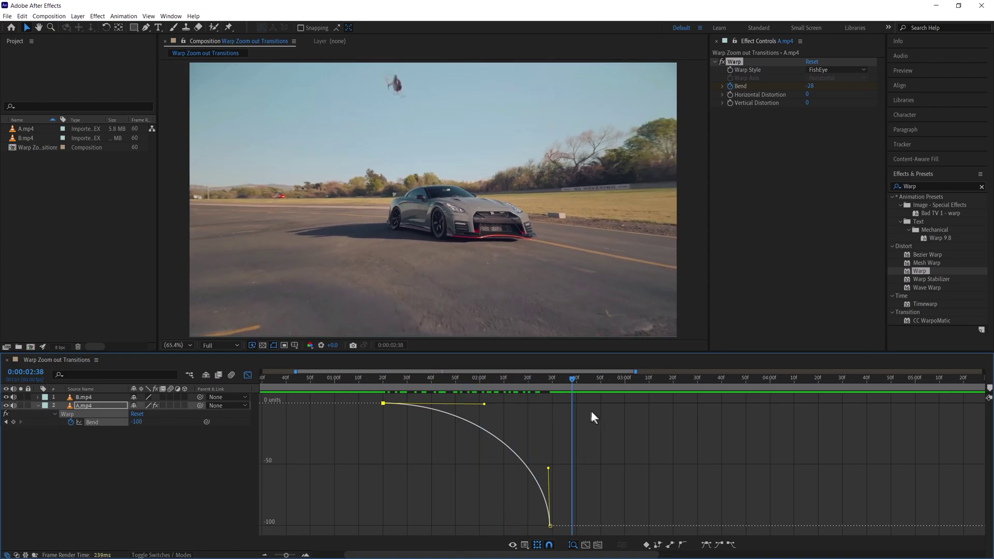
pyautogui.press('space')
# Step: Lengthen both Bend curve handles for a flatter start and a sharper final drop, and preview the result
pyautogui.moveTo(484, 403)
pyautogui.mouseDown()
pyautogui.moveTo(515, 404)
pyautogui.moveTo(504, 404)
pyautogui.mouseUp()
pyautogui.moveTo(549, 468); pyautogui.dragTo(542, 427)
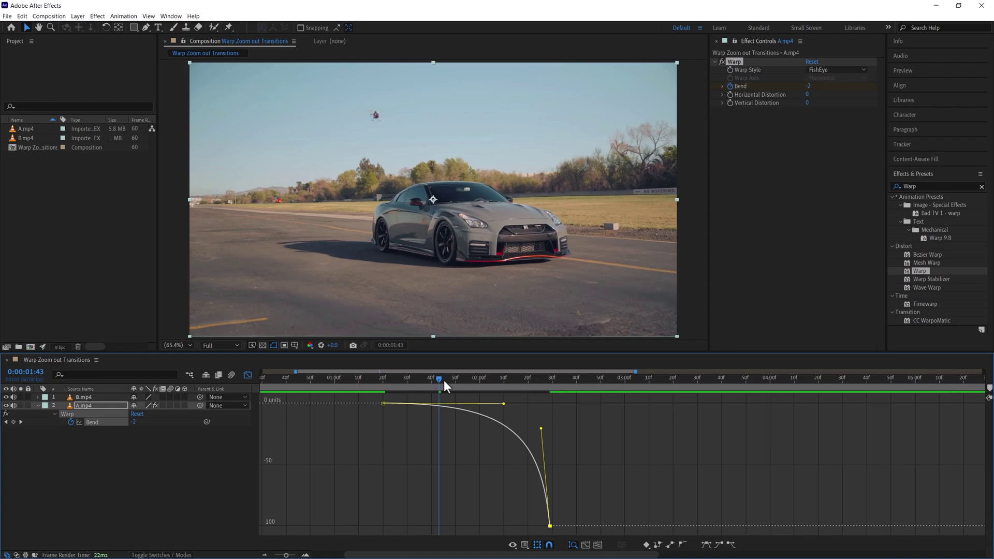
pyautogui.moveTo(443, 380); pyautogui.dragTo(345, 381)
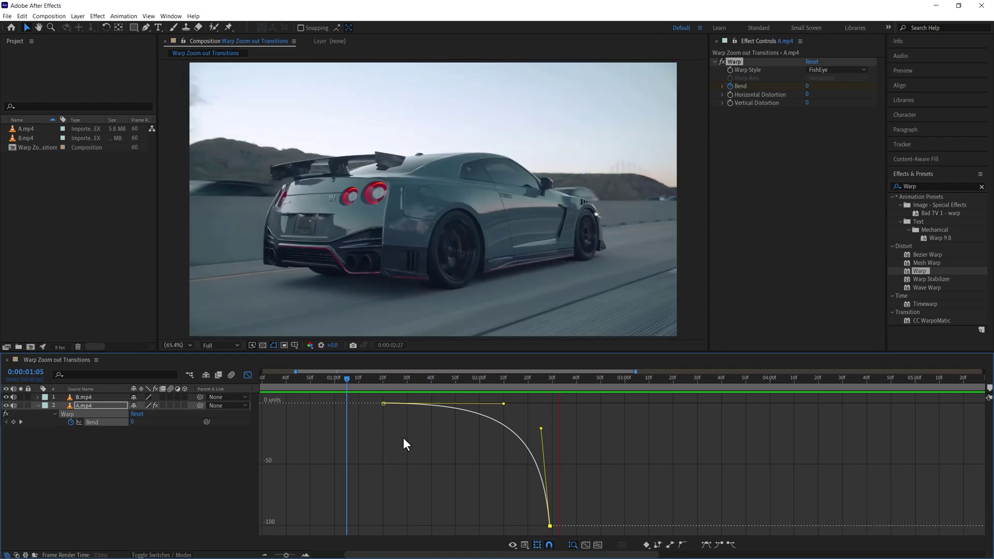
pyautogui.press('space')
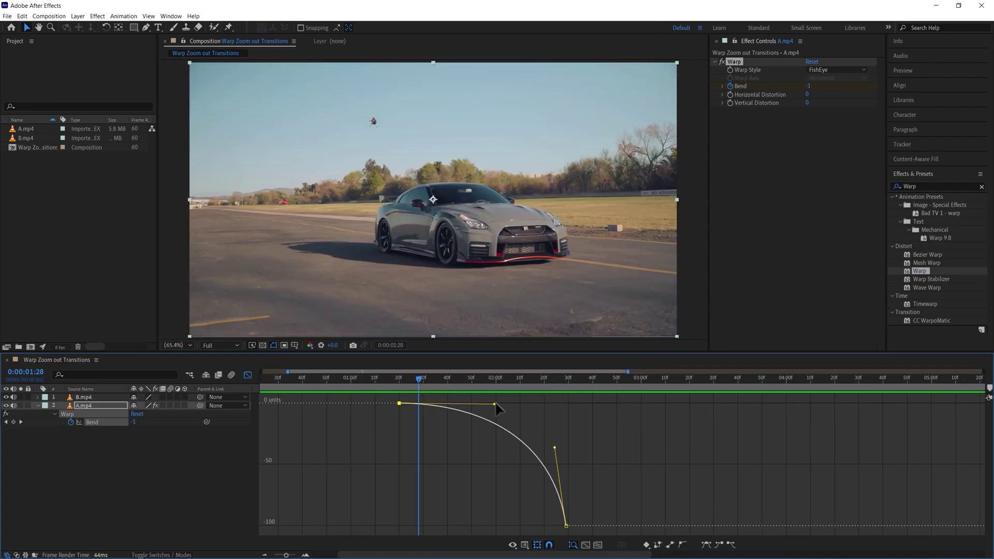
# Step: Raise the first Bend keyframe's handle so the curve rises slightly above 0 before dropping, and preview the motion
pyautogui.moveTo(495, 403)
pyautogui.mouseDown()
pyautogui.moveTo(490, 393)
pyautogui.moveTo(489, 402)
pyautogui.mouseUp()
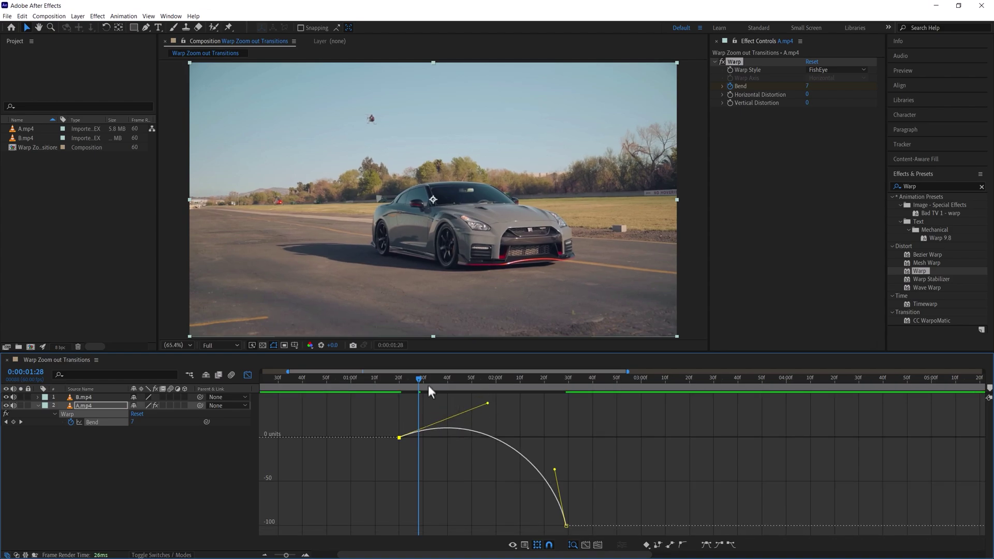
pyautogui.moveTo(428, 386); pyautogui.dragTo(366, 382)
pyautogui.press('space')
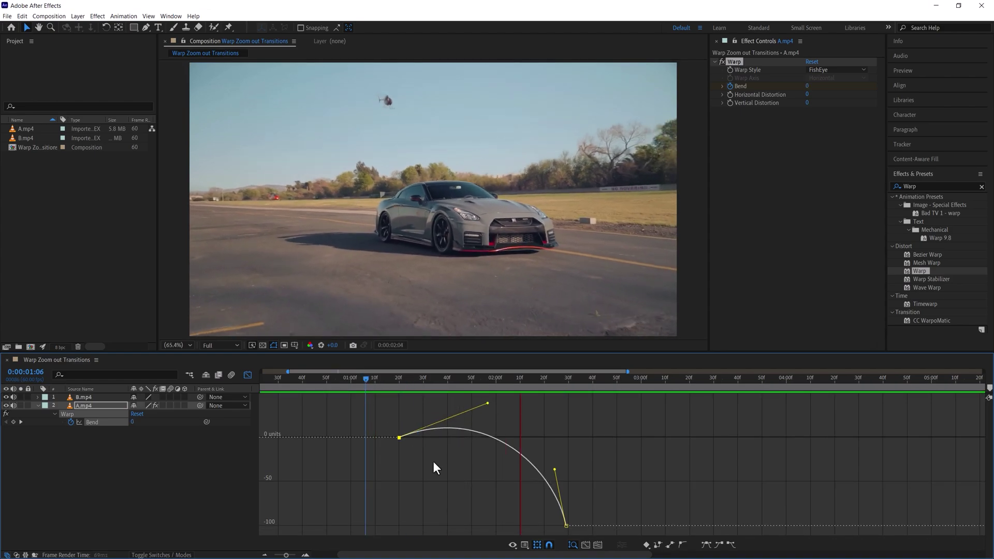
pyautogui.press('space')
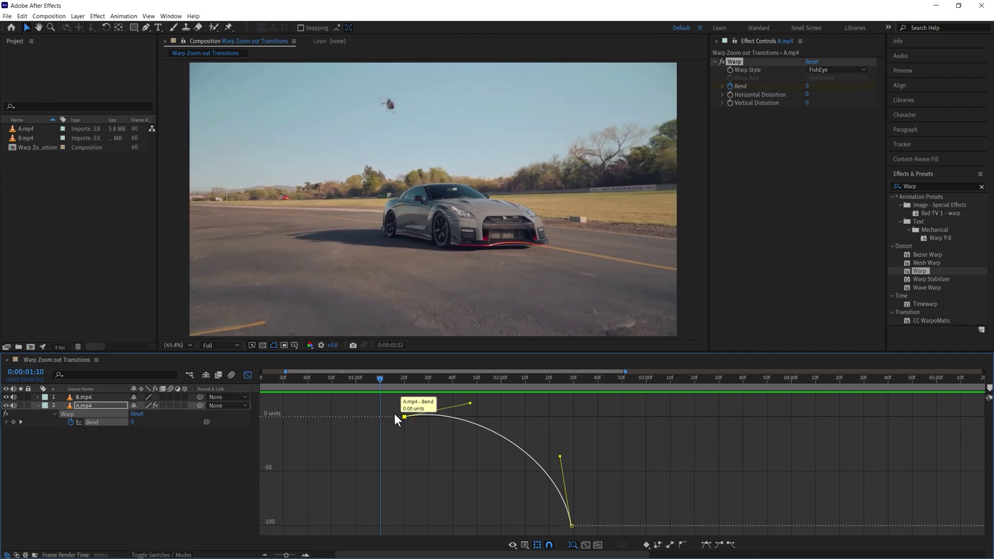
pyautogui.press('space')
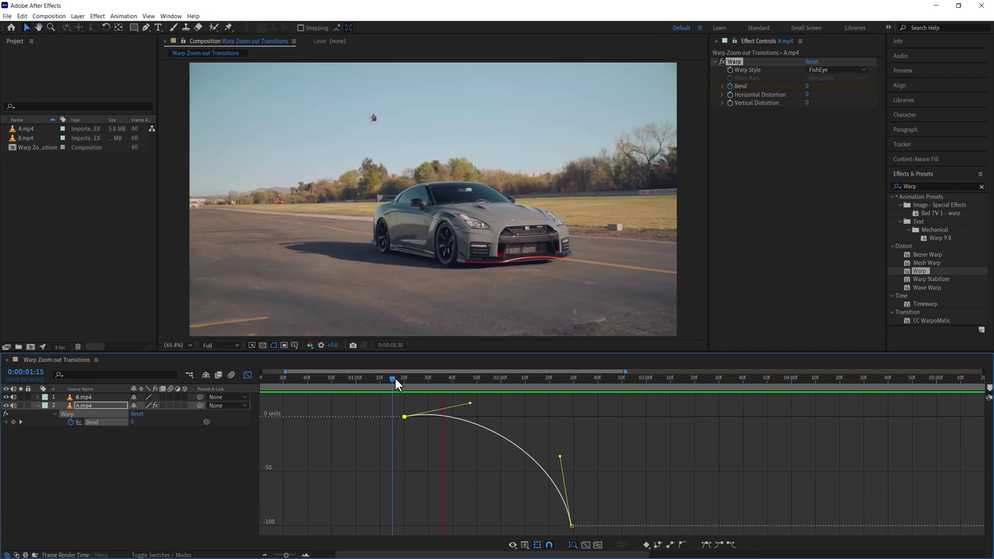
pyautogui.click(397, 378)
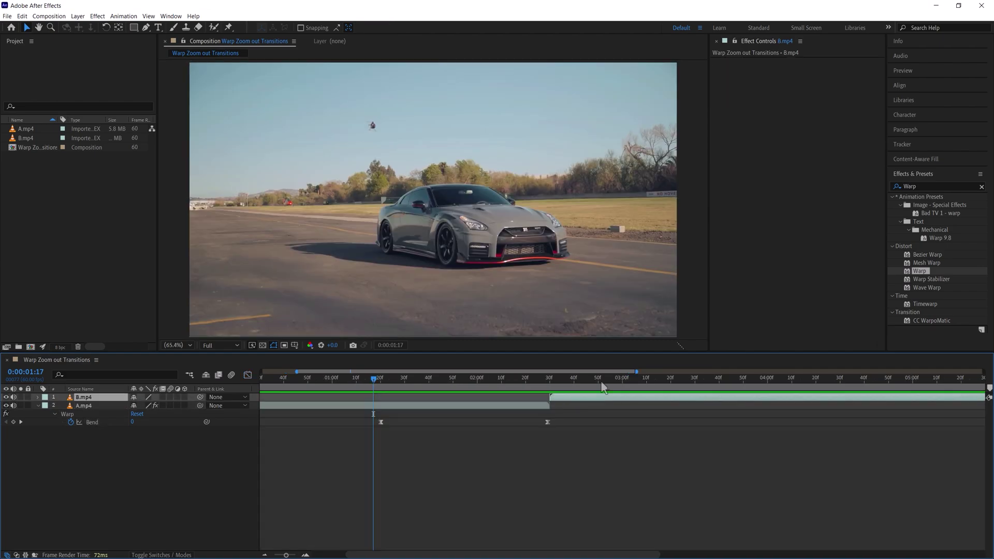
# Step: Search the effects for "opti" and apply Optics Compensation to the B.mp4 layer
pyautogui.click(981, 187)
pyautogui.press('BackSpace')
pyautogui.press('BackSpace')
pyautogui.press('BackSpace')
pyautogui.press('BackSpace')
pyautogui.write('opti')
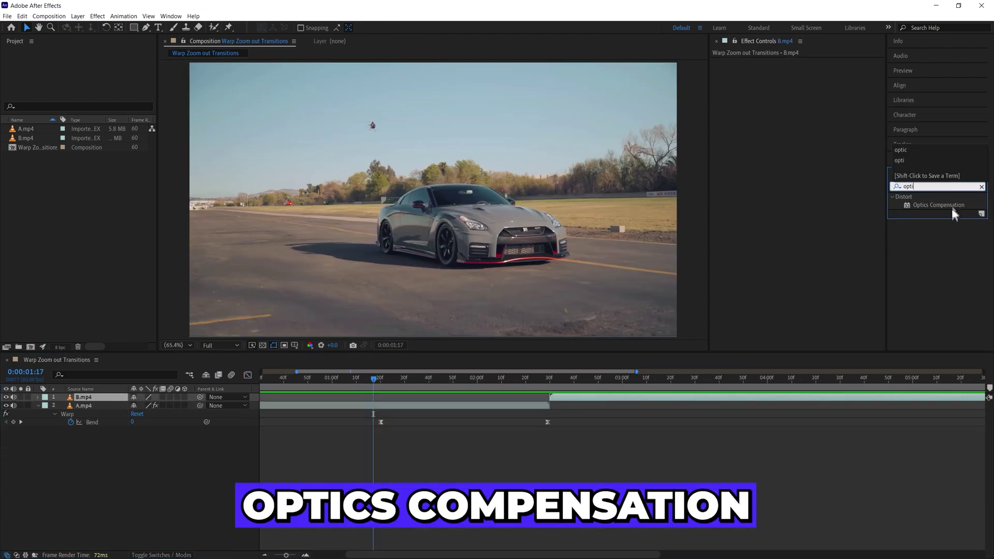
pyautogui.moveTo(953, 209); pyautogui.dragTo(810, 150)
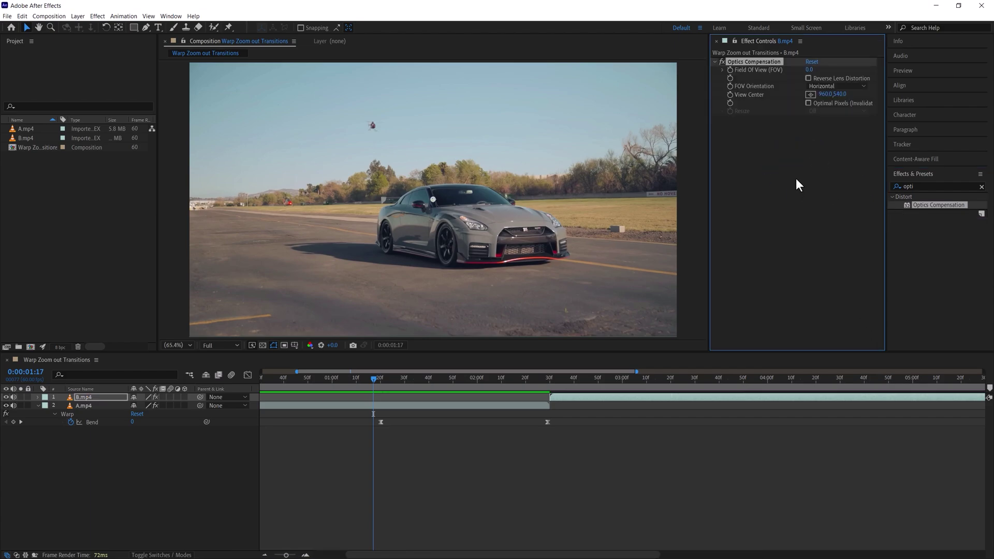
# Step: Enable Reverse Lens Distortion on B.mp4 and keyframe the Field Of View at 150 at 0:00:02:30
pyautogui.click(558, 386)
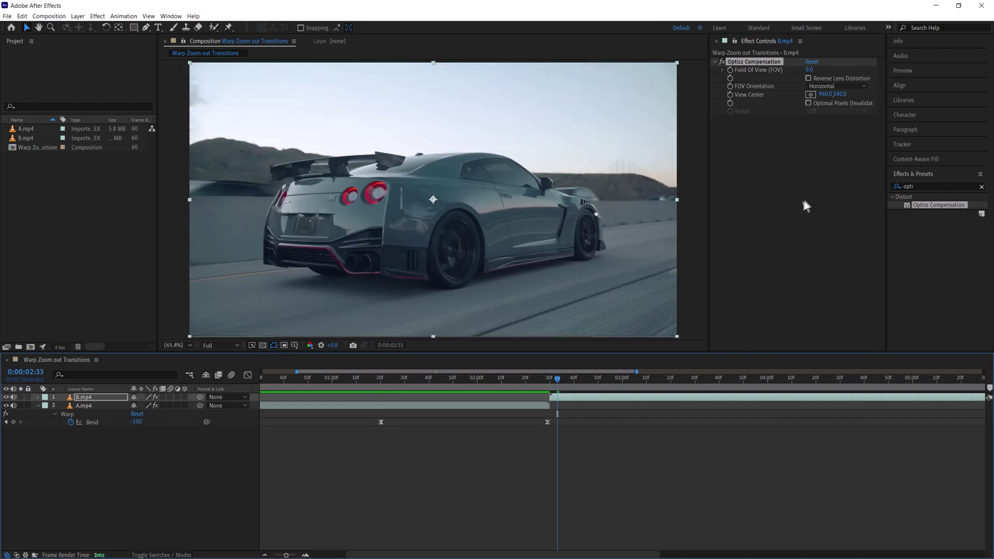
pyautogui.click(809, 77)
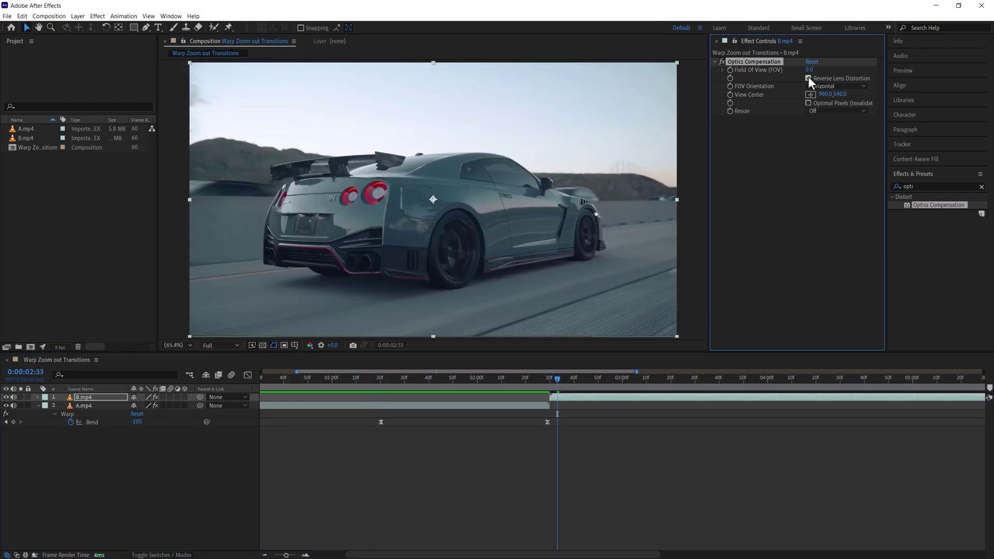
pyautogui.press('i')
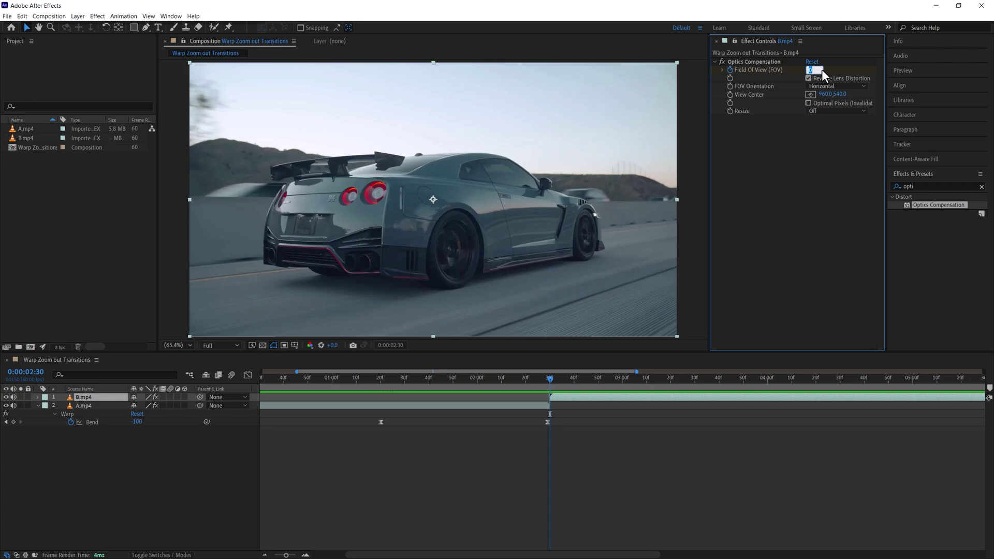
pyautogui.click(822, 69)
pyautogui.write('150')
pyautogui.press('Return')
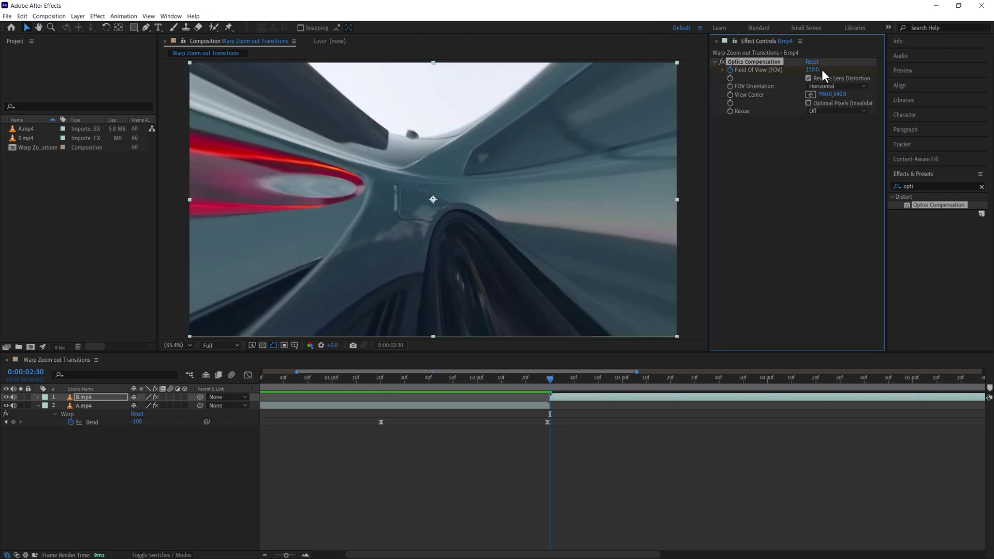
# Step: Reveal B.mp4's keyframes, collapse those of A.mp4, and keyframe the Field Of View to 0 at 0:00:03:30
pyautogui.click(552, 379)
pyautogui.click(575, 398)
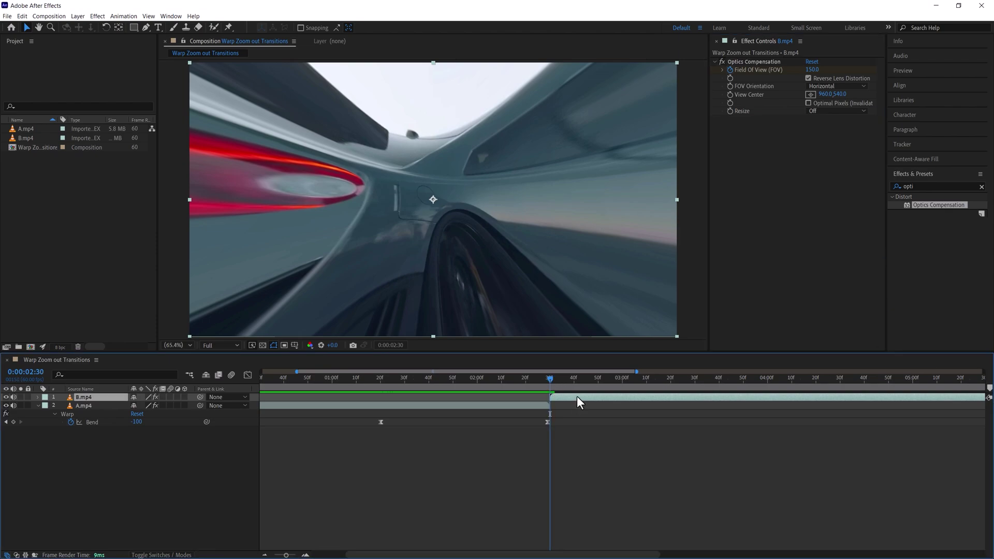
pyautogui.press('u')
pyautogui.click(528, 422)
pyautogui.press('u')
pyautogui.click(586, 399)
pyautogui.moveTo(621, 383); pyautogui.dragTo(694, 390)
pyautogui.click(812, 70)
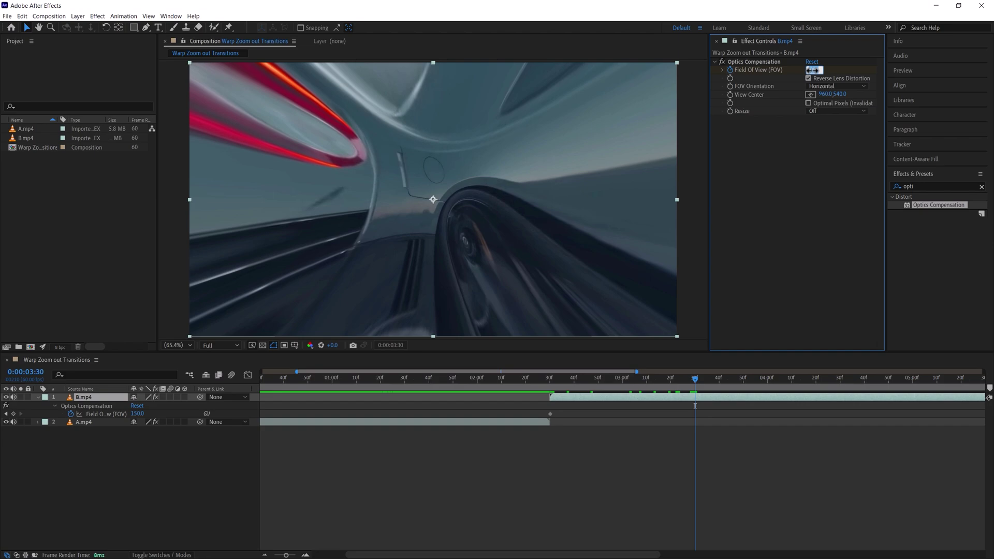
pyautogui.write('0')
pyautogui.press('Return')
pyautogui.moveTo(694, 384); pyautogui.dragTo(642, 394)
# Step: Apply Easy Ease to both Field Of View keyframes of B.mp4
pyautogui.moveTo(733, 404); pyautogui.dragTo(536, 416)
pyautogui.rightClick(552, 415)
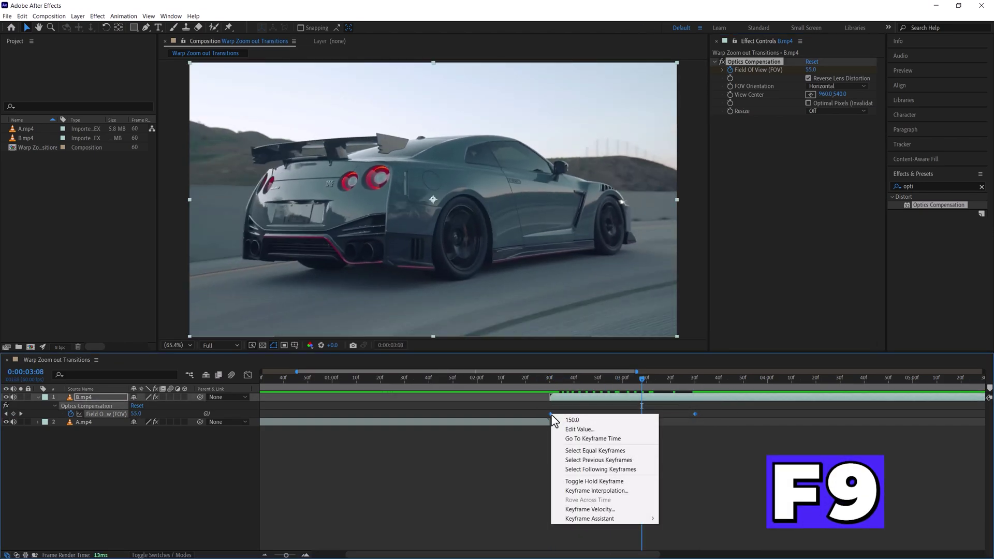
pyautogui.moveTo(651, 518)
pyautogui.click(699, 463)
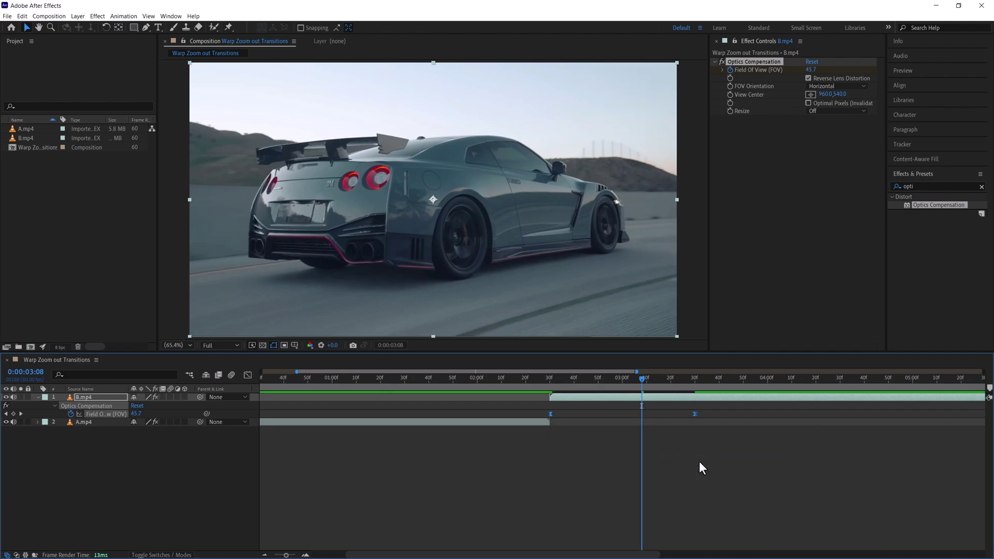
# Step: Shape the Field Of View curve in the Graph Editor to drop steeply first and settle slowly, and scrub through the transition
pyautogui.click(248, 375)
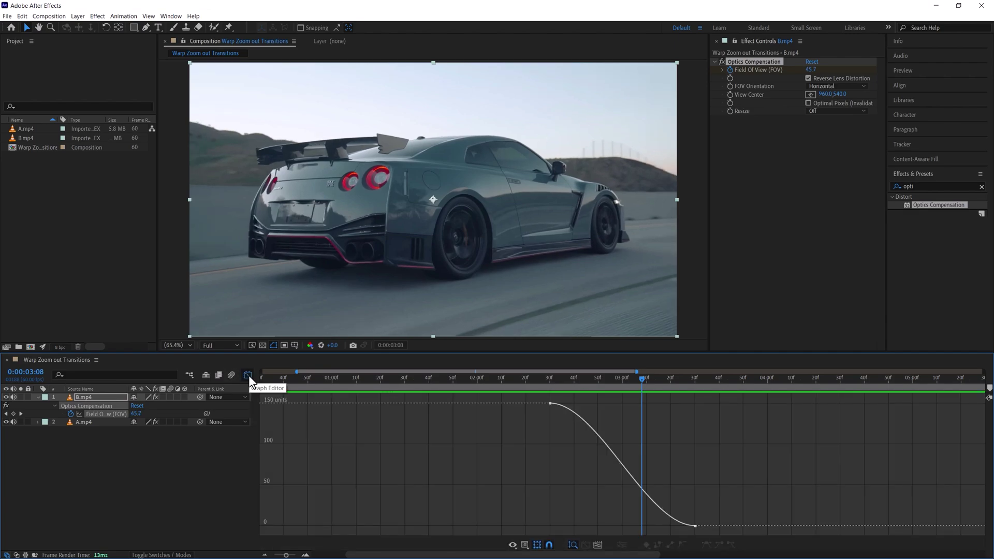
pyautogui.click(686, 527)
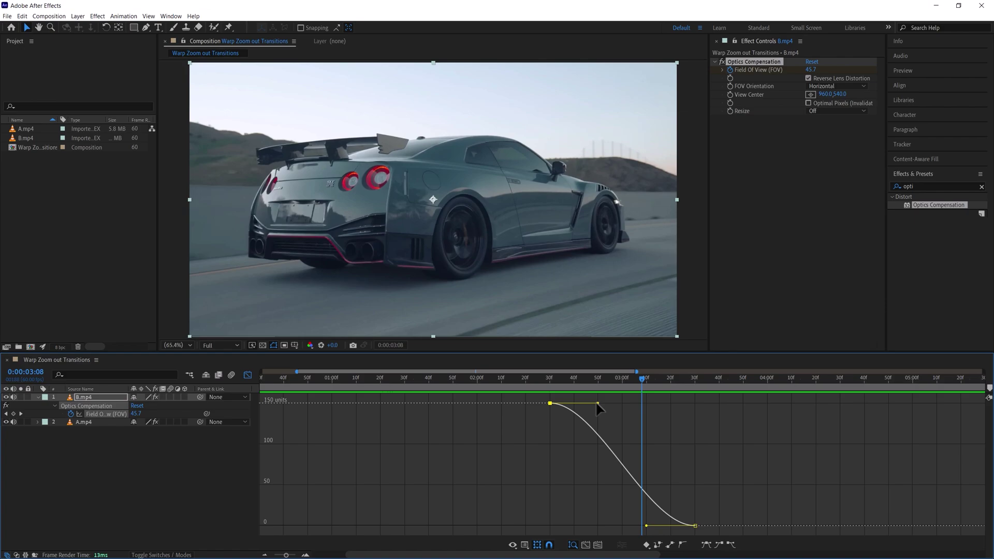
pyautogui.moveTo(598, 404); pyautogui.dragTo(551, 469)
pyautogui.moveTo(647, 526); pyautogui.dragTo(597, 525)
pyautogui.moveTo(536, 378)
pyautogui.mouseDown()
pyautogui.moveTo(526, 378)
pyautogui.moveTo(631, 403)
pyautogui.mouseUp()
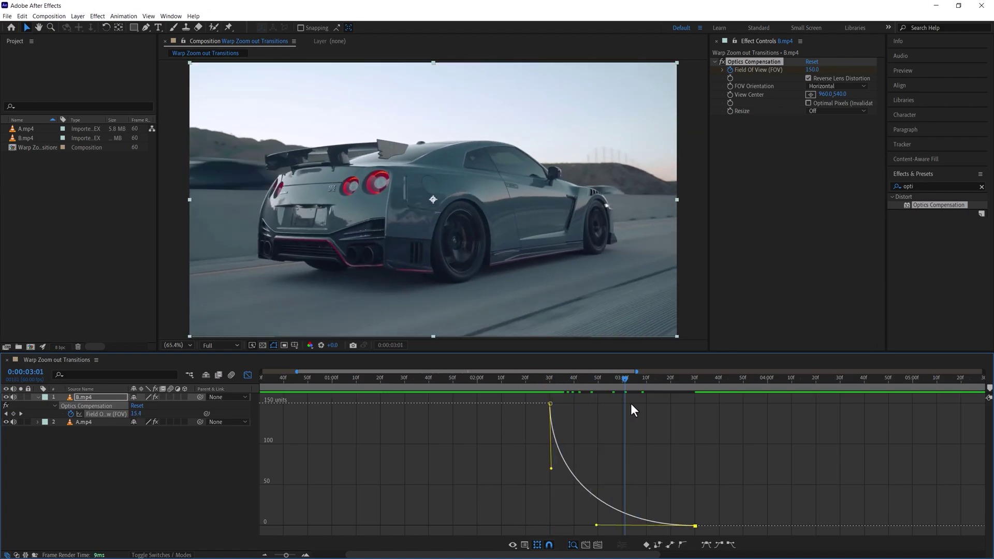
pyautogui.moveTo(551, 469); pyautogui.dragTo(563, 468)
pyautogui.moveTo(535, 378); pyautogui.dragTo(655, 391)
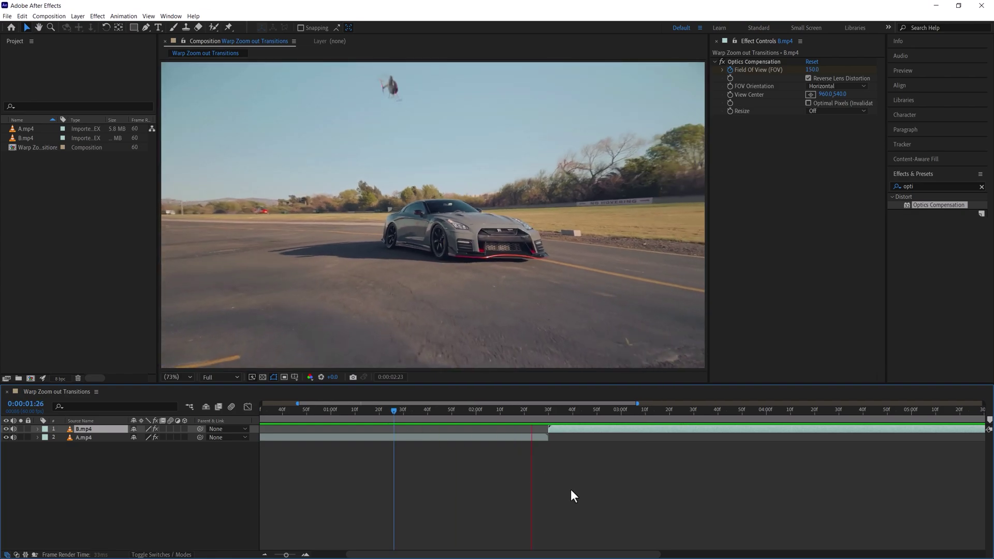
# Step: Play back the transition between the two clips
pyautogui.press('space')
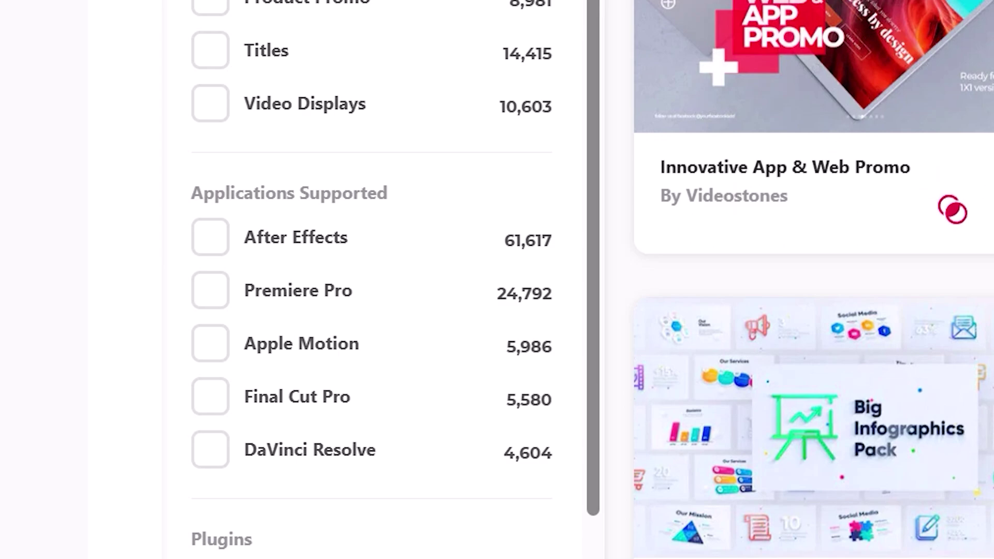
pyautogui.scroll(-3, 797, 279)
pyautogui.moveTo(120, 129)
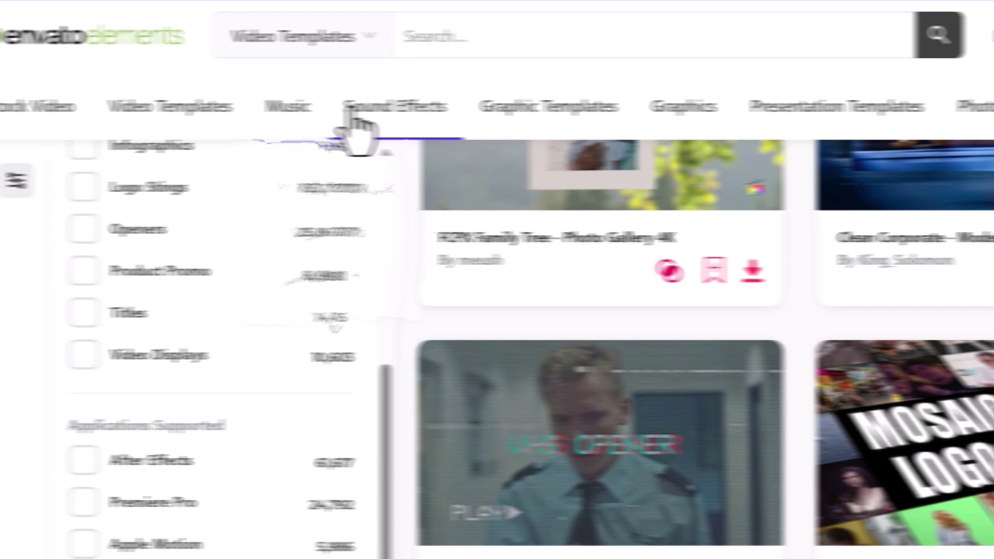
pyautogui.moveTo(458, 108)
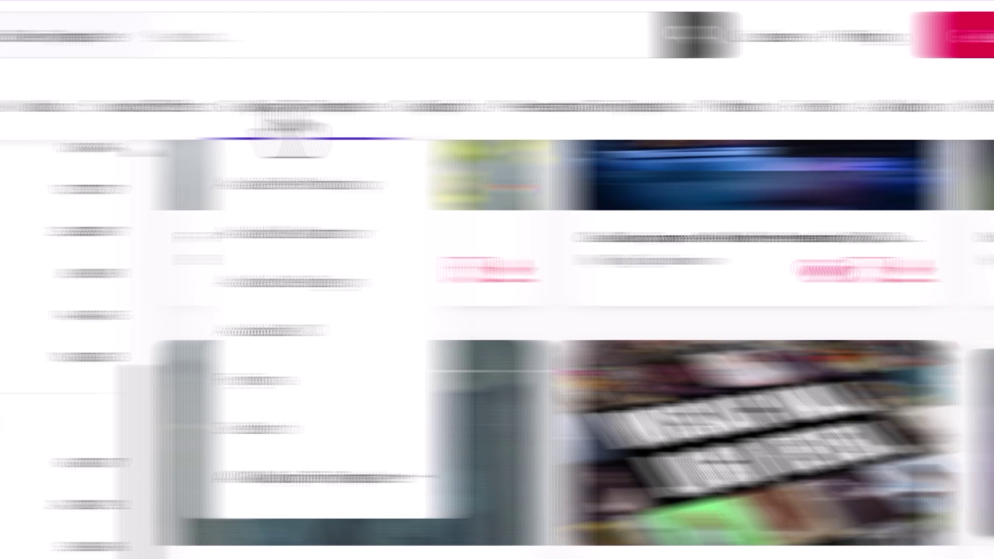
pyautogui.moveTo(778, 115)
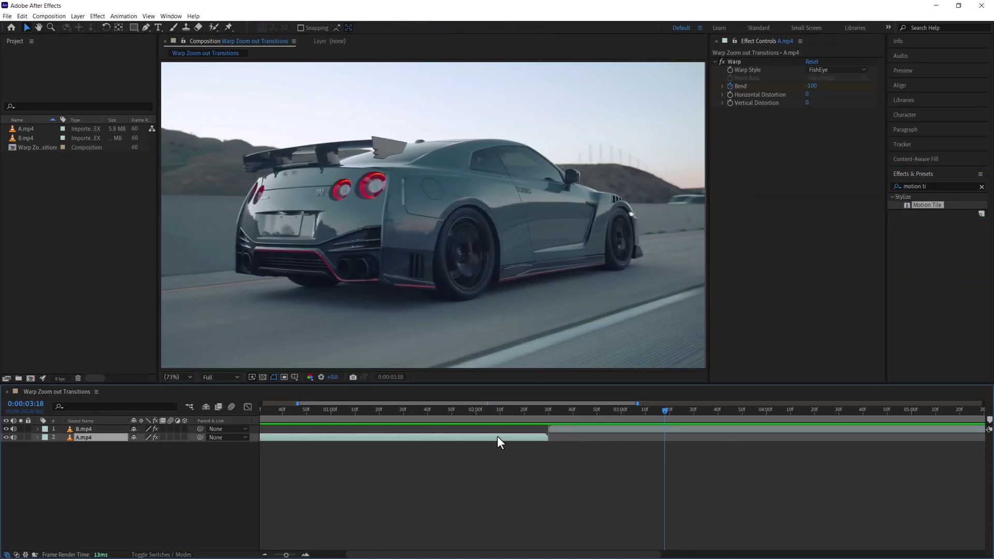
# Step: Set the Scale of A.mp4 to 102%
pyautogui.click(499, 411)
pyautogui.press('s')
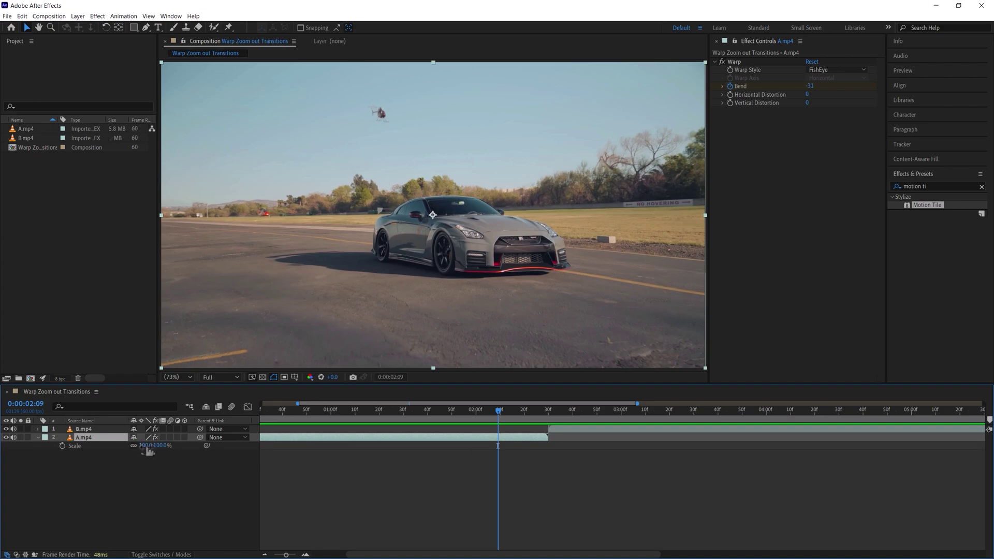
pyautogui.write('2')
pyautogui.press('Return')
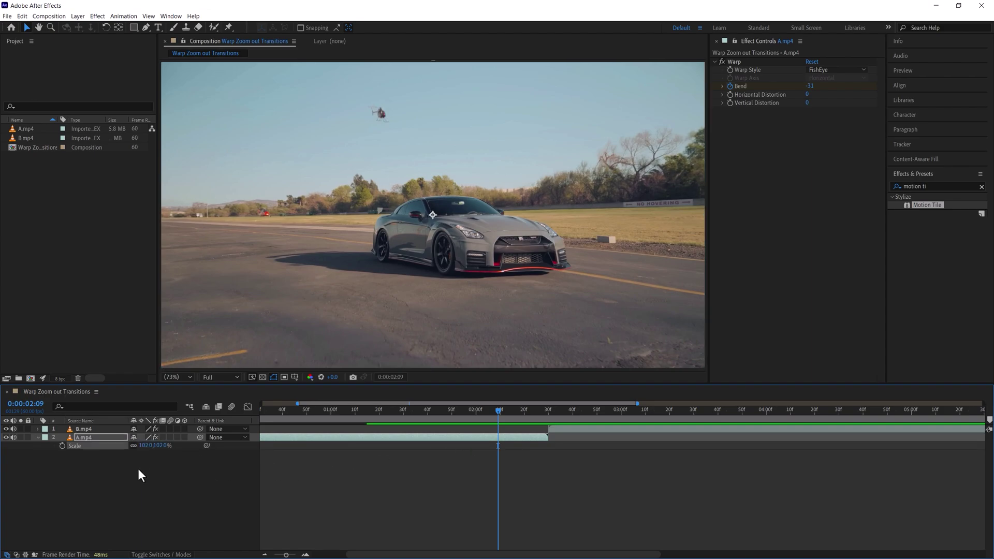
pyautogui.press('s')
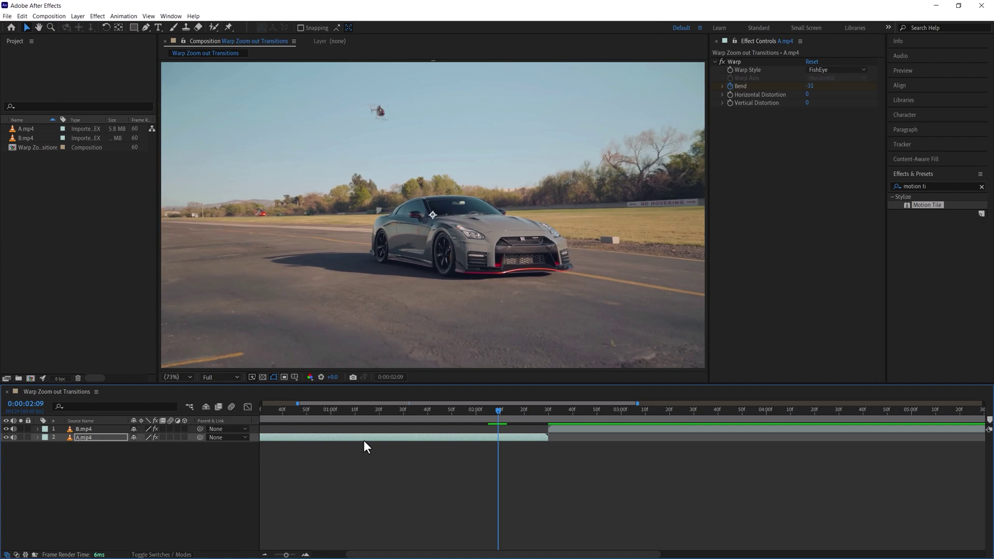
# Step: Pre-compose A.mp4 with all attributes moved into the new composition, and split off and delete everything after 0:00:02:30
pyautogui.rightClick(364, 440)
pyautogui.click(413, 393)
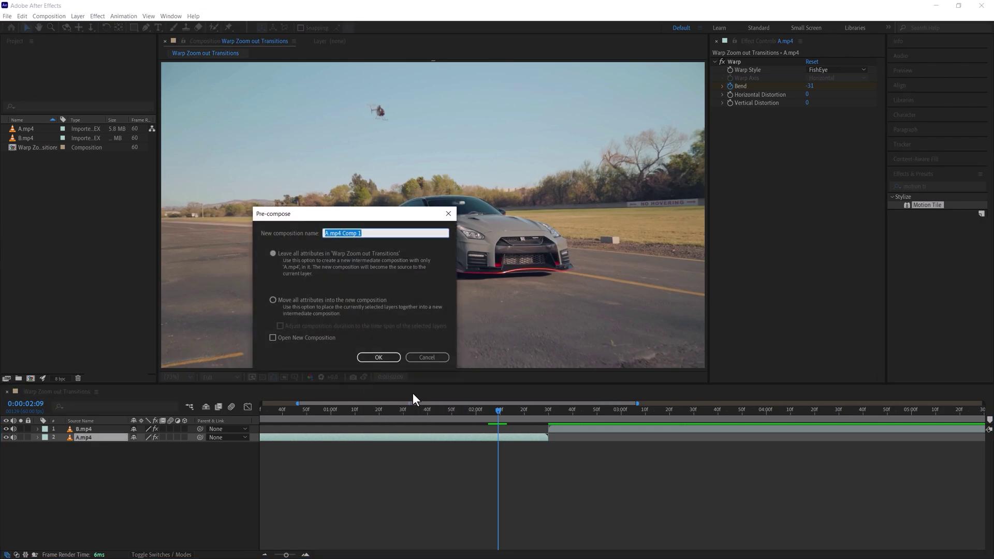
pyautogui.click(273, 301)
pyautogui.click(379, 358)
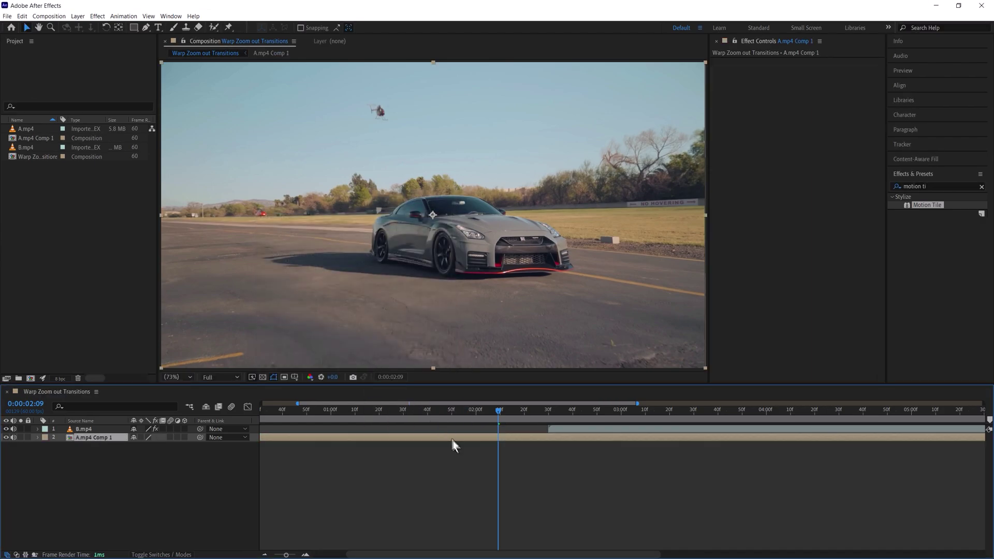
pyautogui.hotkey('ctrl', 'shift', 'd')
pyautogui.press('Delete')
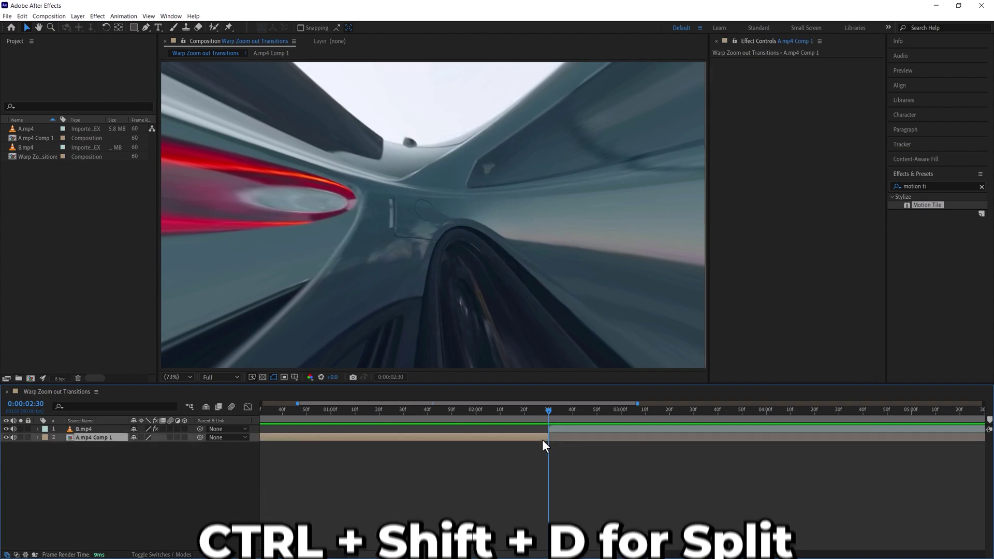
# Step: Apply Motion Tile to A.mp4 Comp 1 with Output Width and Output Height at 300 and Mirror Edges enabled
pyautogui.moveTo(929, 205); pyautogui.dragTo(779, 179)
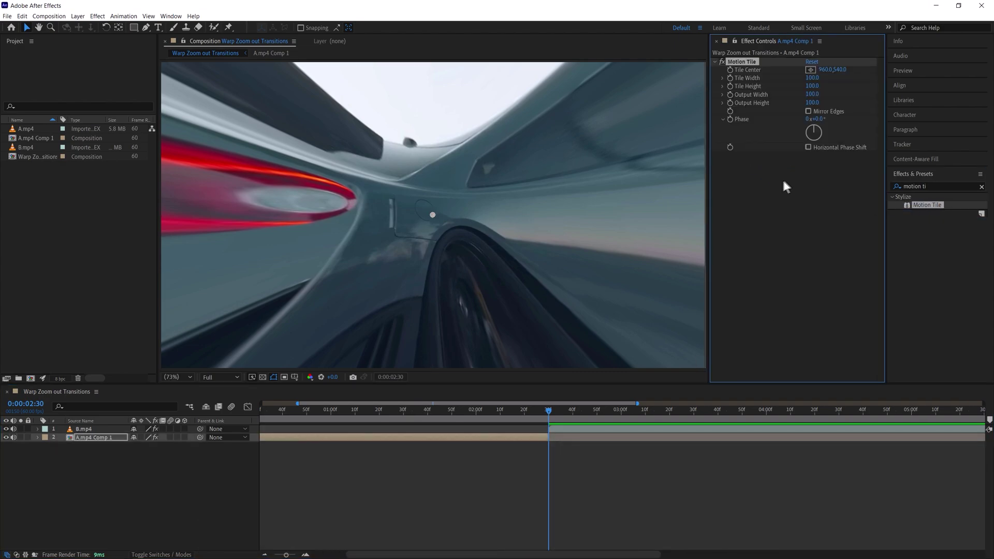
pyautogui.write('300')
pyautogui.click(818, 102)
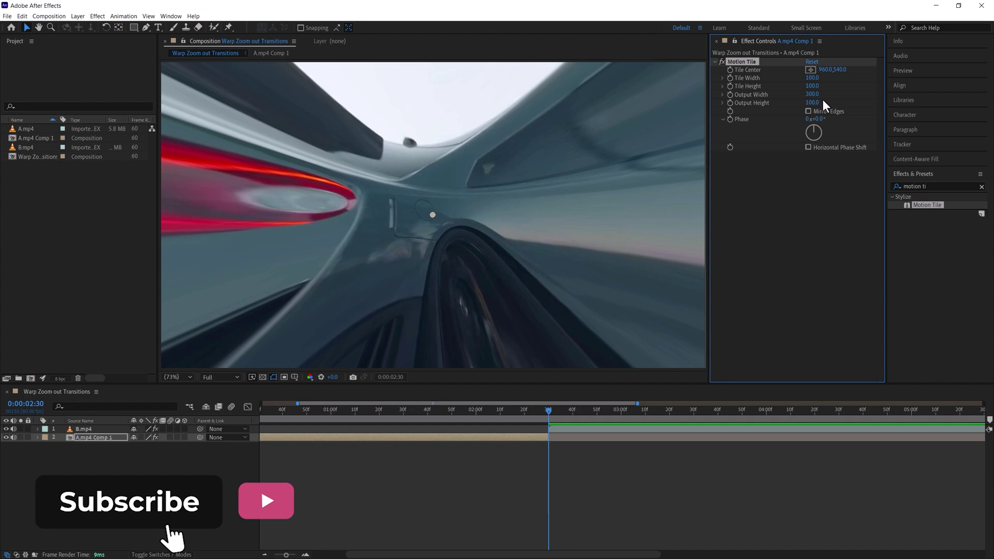
pyautogui.write('300')
pyautogui.press('Return')
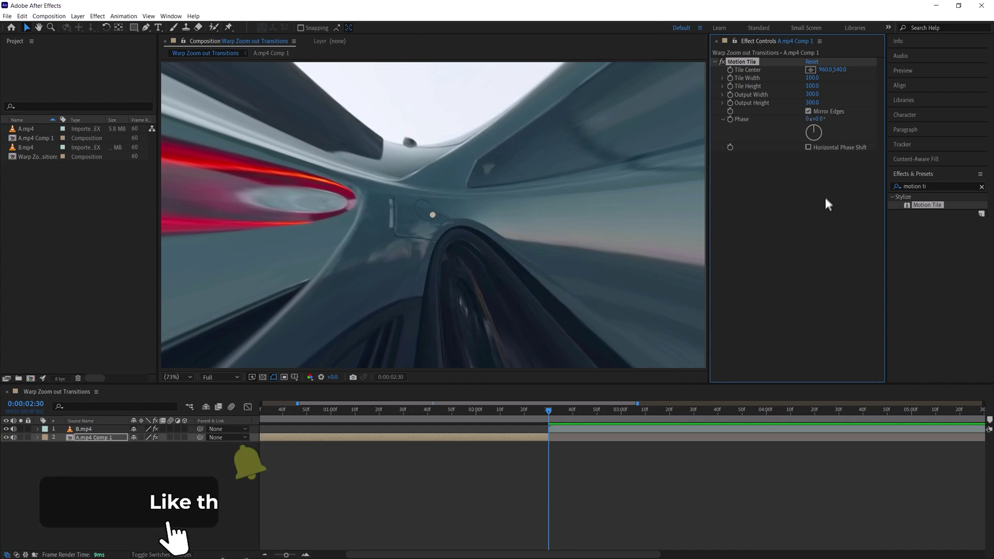
# Step: Keyframe the Scale of A.mp4 Comp 1 from 100% at about 0:00:01:40 to 55% at the end of the layer
pyautogui.click(522, 438)
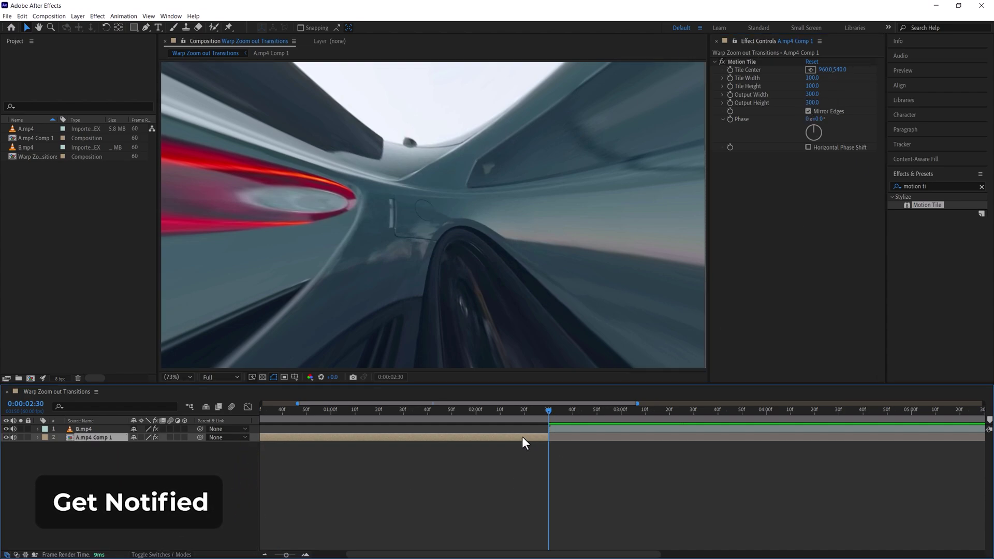
pyautogui.press('s')
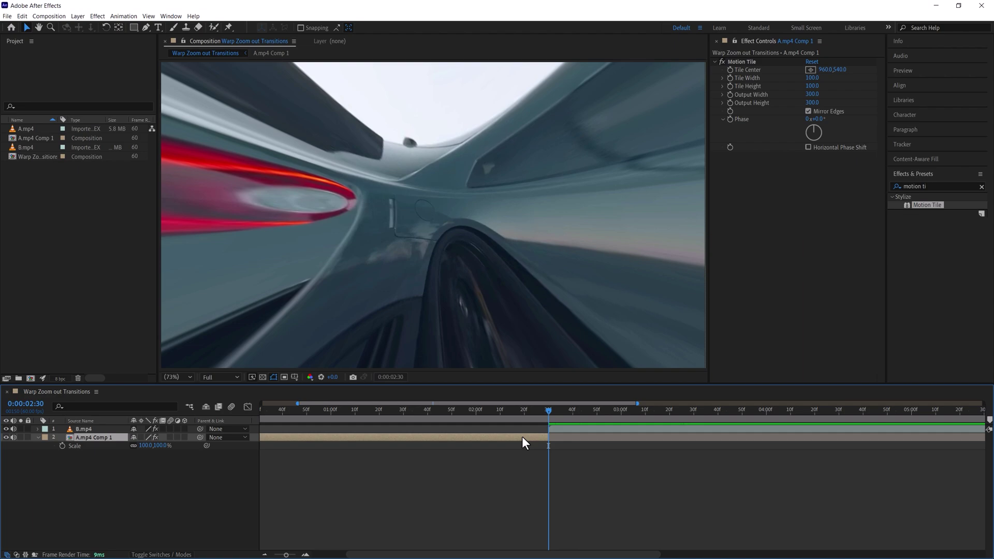
pyautogui.moveTo(549, 411)
pyautogui.mouseDown()
pyautogui.moveTo(328, 421)
pyautogui.moveTo(541, 416)
pyautogui.mouseUp()
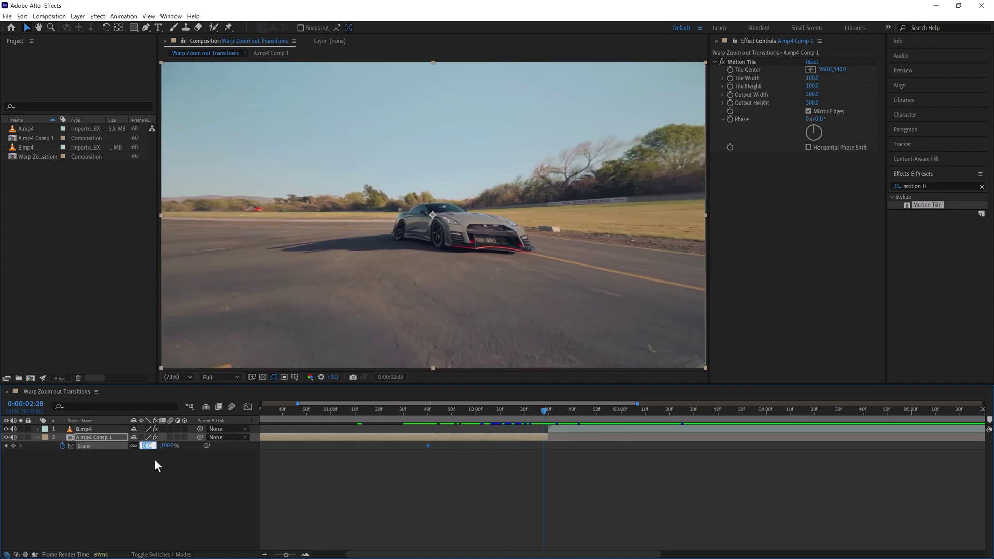
pyautogui.press('Return')
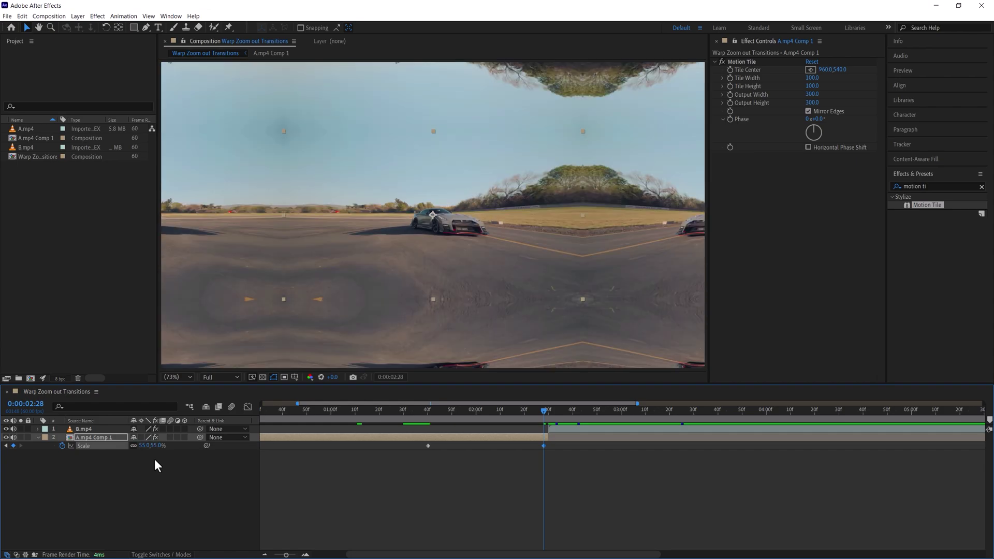
pyautogui.moveTo(545, 413); pyautogui.dragTo(546, 447)
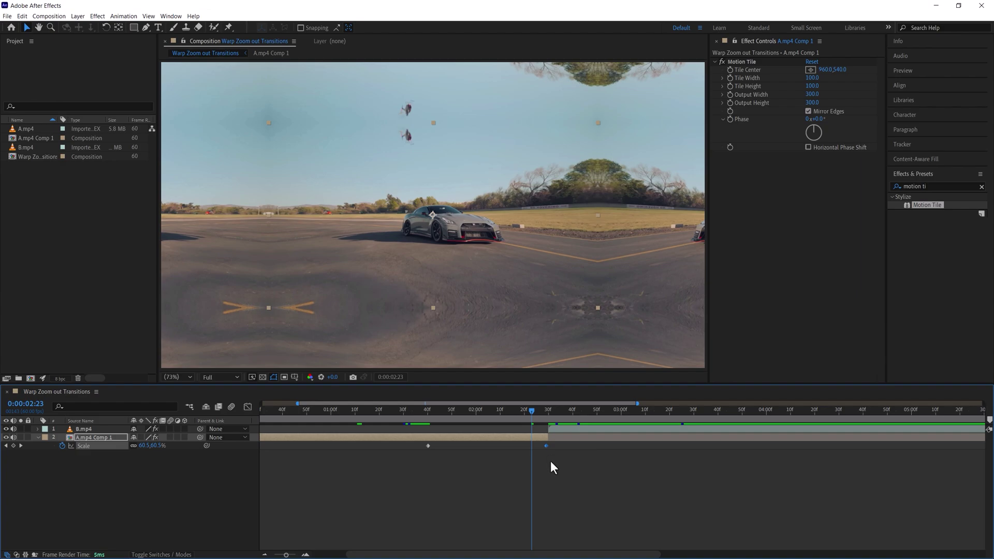
# Step: Apply Easy Ease to both Scale keyframes of A.mp4 Comp 1
pyautogui.moveTo(551, 461); pyautogui.dragTo(419, 443)
pyautogui.rightClick(430, 445)
pyautogui.moveTo(523, 548)
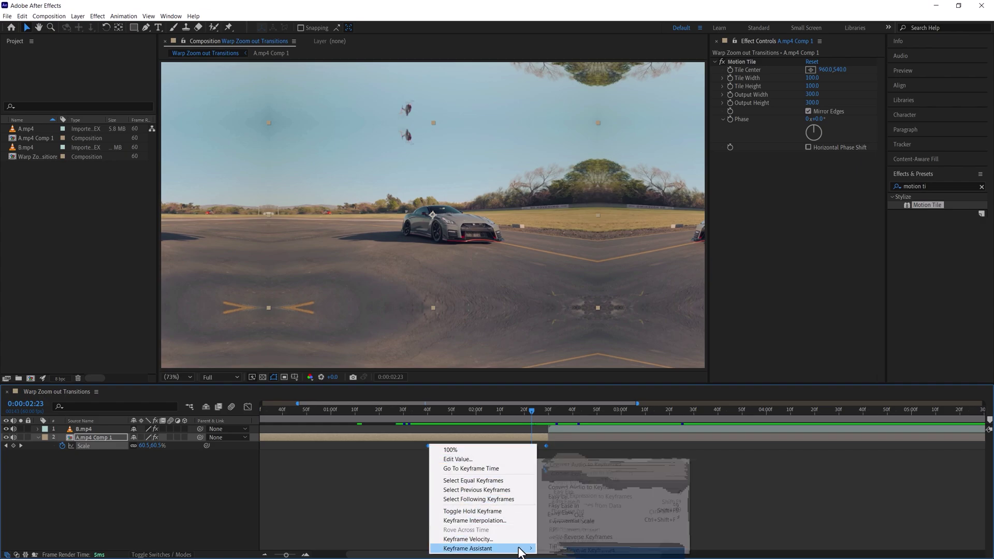
pyautogui.click(580, 493)
# Step: Shape the Scale curve of A.mp4 Comp 1 in the Graph Editor to start slowly and drop steeply, and play it back
pyautogui.click(248, 407)
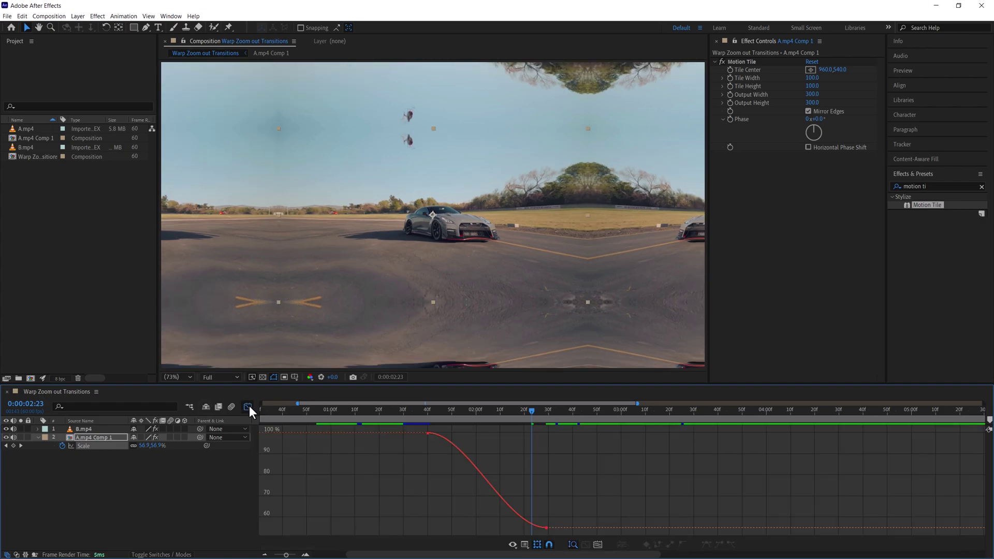
pyautogui.click(427, 436)
pyautogui.moveTo(506, 529); pyautogui.dragTo(544, 480)
pyautogui.moveTo(467, 433); pyautogui.dragTo(403, 413)
pyautogui.press('space')
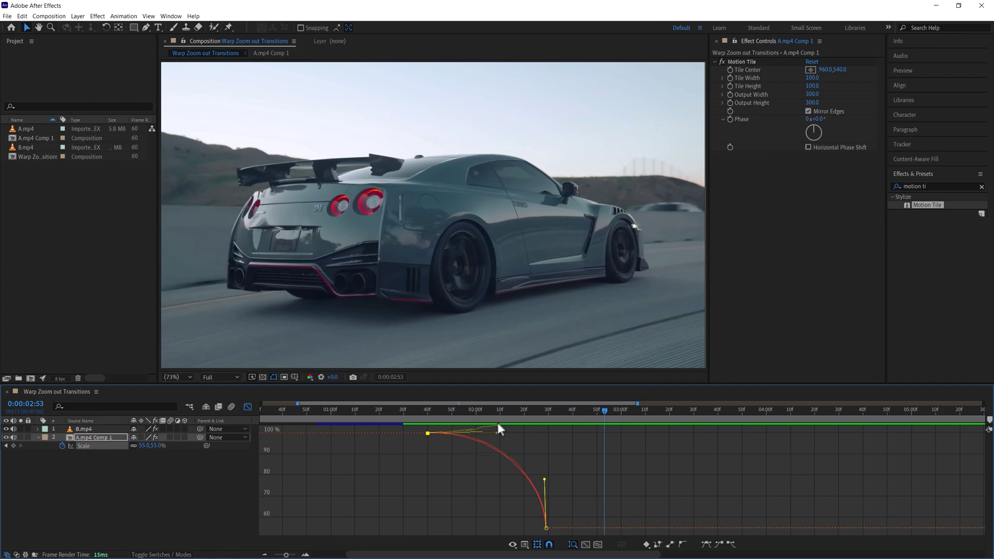
# Step: Fine-tune the start and end handles of the Scale curve for a smoother drop, and preview the transition
pyautogui.moveTo(498, 424); pyautogui.dragTo(495, 439)
pyautogui.click(426, 415)
pyautogui.moveTo(430, 411); pyautogui.dragTo(507, 439)
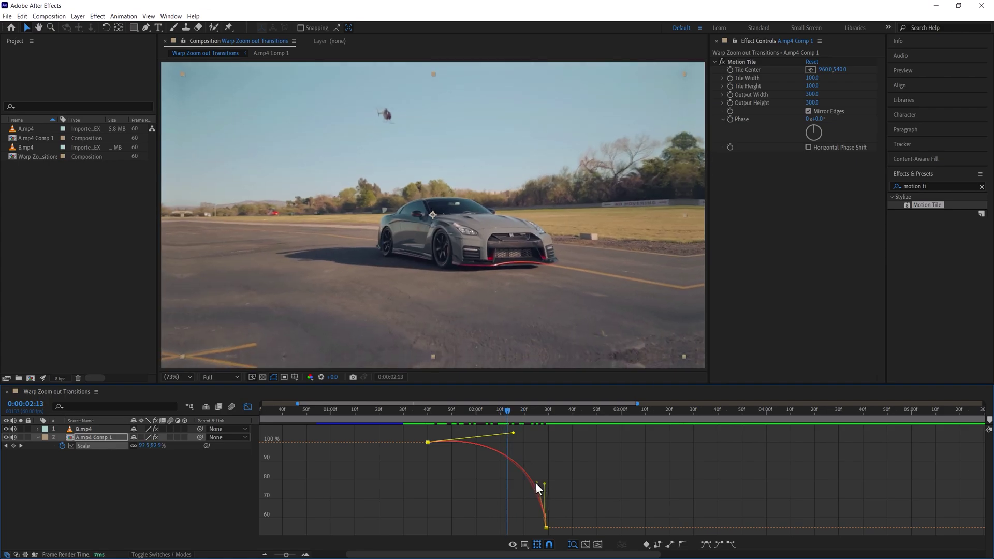
pyautogui.moveTo(544, 485); pyautogui.dragTo(537, 483)
pyautogui.moveTo(507, 414); pyautogui.dragTo(495, 435)
pyautogui.moveTo(449, 413); pyautogui.dragTo(590, 452)
pyautogui.click(445, 492)
pyautogui.press('space')
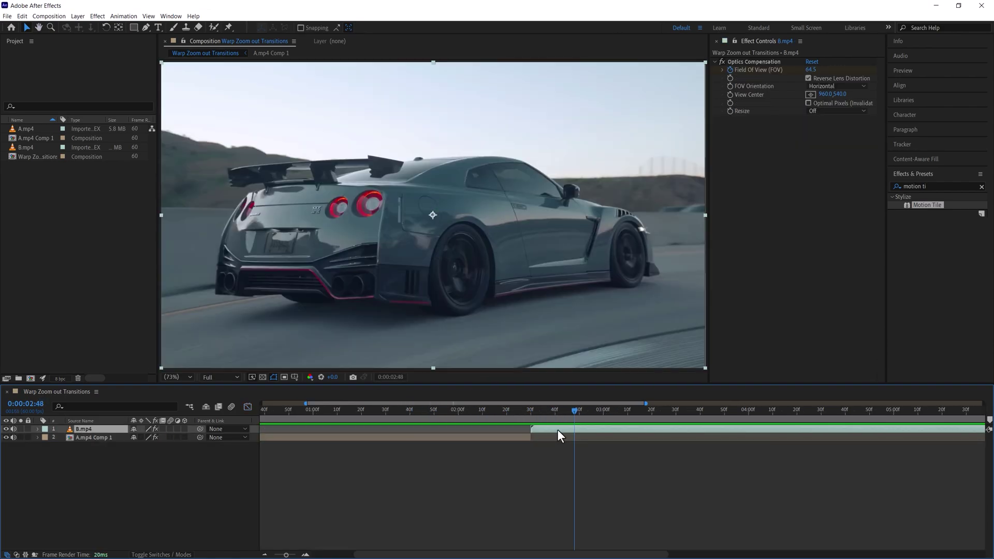
# Step: Pre-compose B.mp4 with all attributes moved into the new composition
pyautogui.press('s')
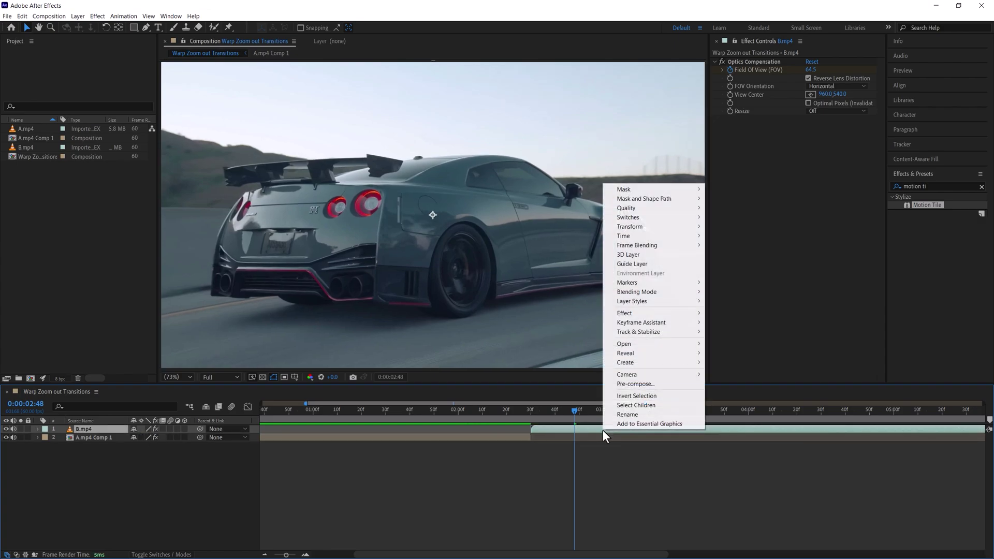
pyautogui.rightClick(602, 430)
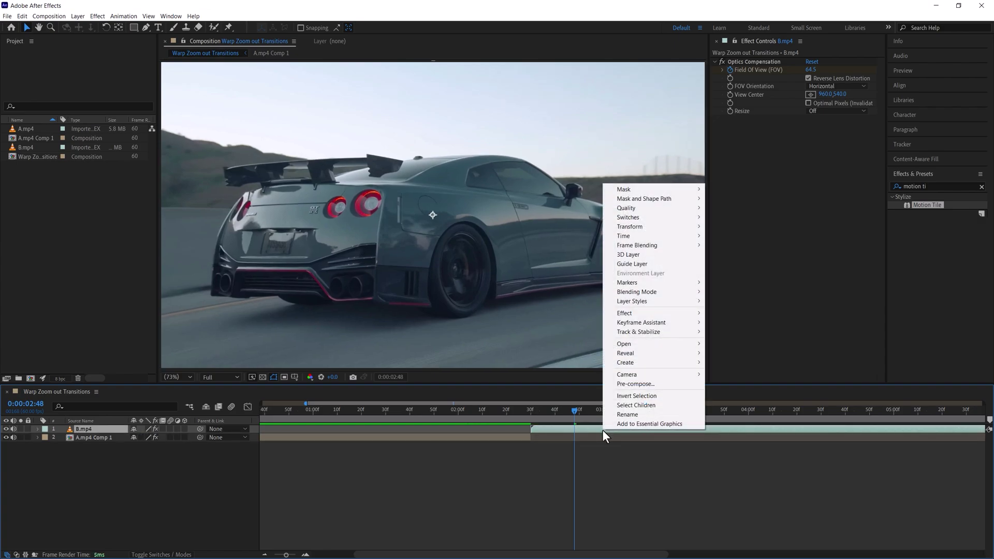
pyautogui.click(659, 384)
pyautogui.click(375, 353)
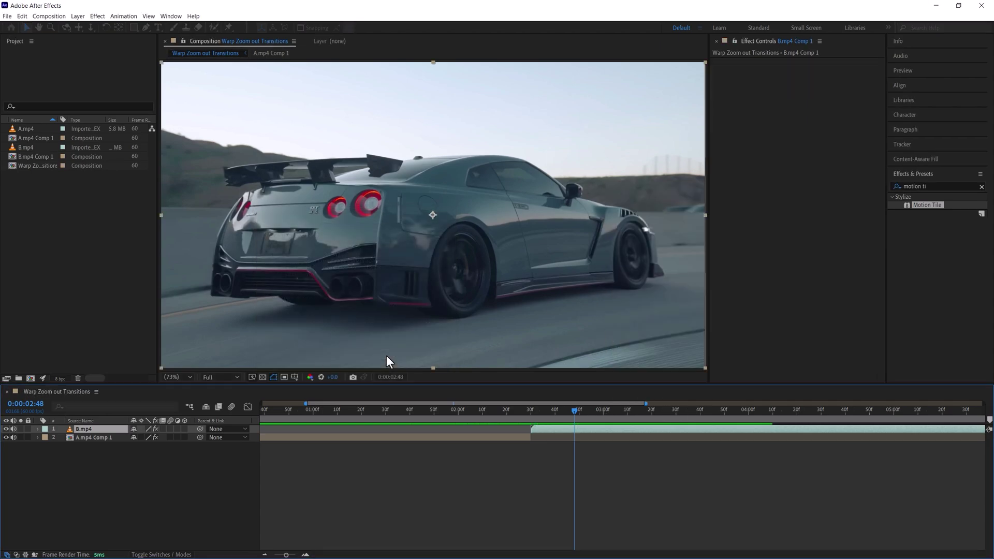
# Step: Split B.mp4 Comp 1 at 0:00:02:30 and delete the part before the cut
pyautogui.moveTo(575, 410); pyautogui.dragTo(531, 409)
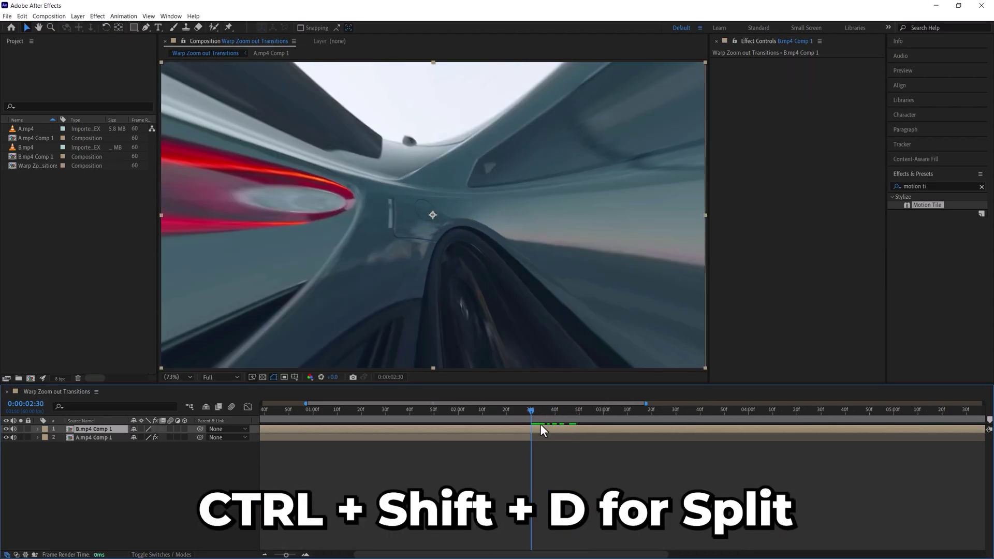
pyautogui.hotkey('ctrl', 'shift', 'd')
pyautogui.hotkey('ctrl', 'z')
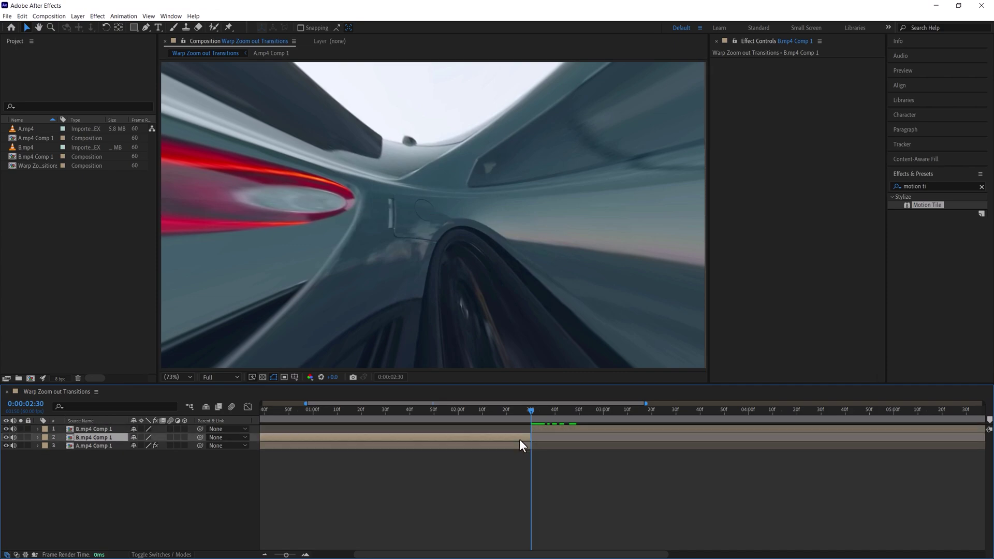
pyautogui.click(662, 469)
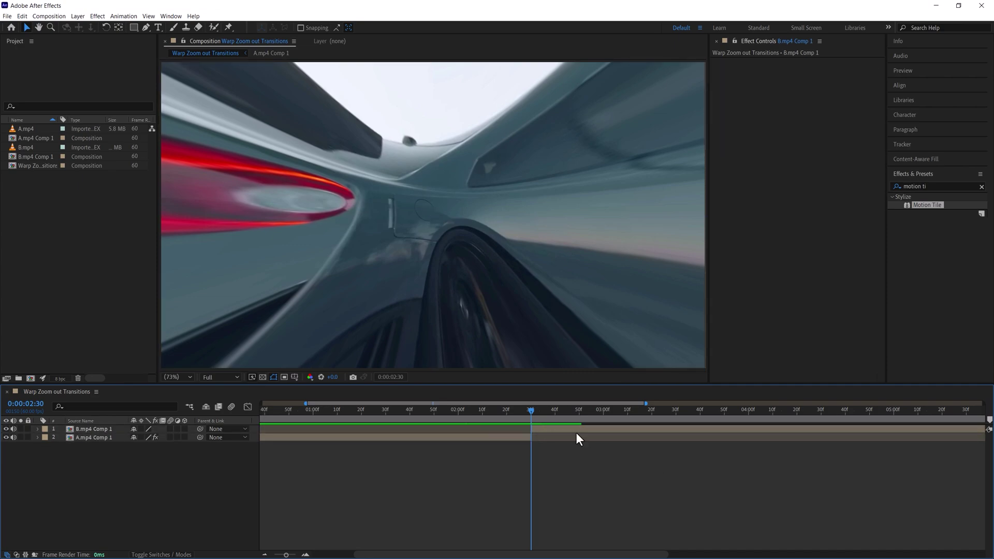
# Step: Copy the Motion Tile effect from A.mp4 Comp 1 onto B.mp4 Comp 1
pyautogui.click(492, 437)
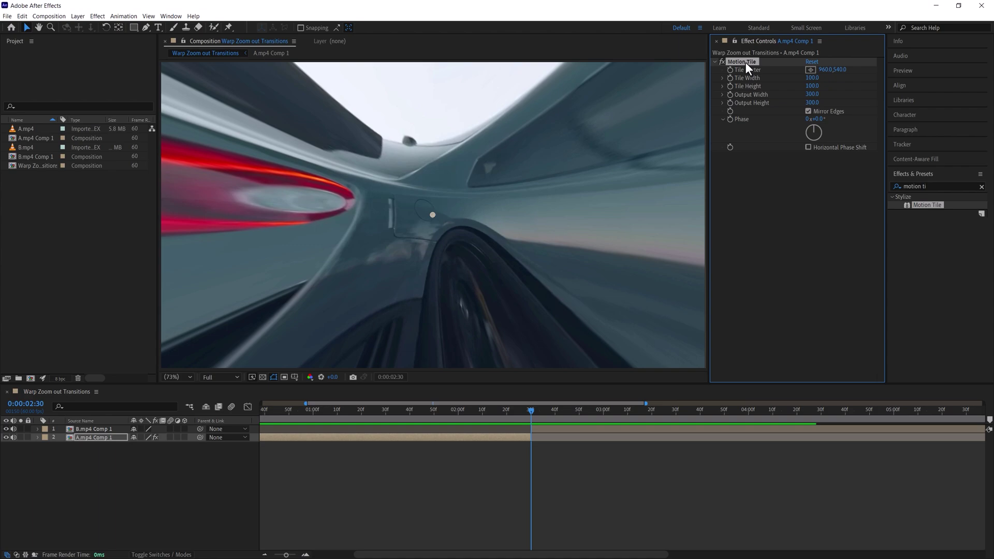
pyautogui.rightClick(745, 62)
pyautogui.click(765, 89)
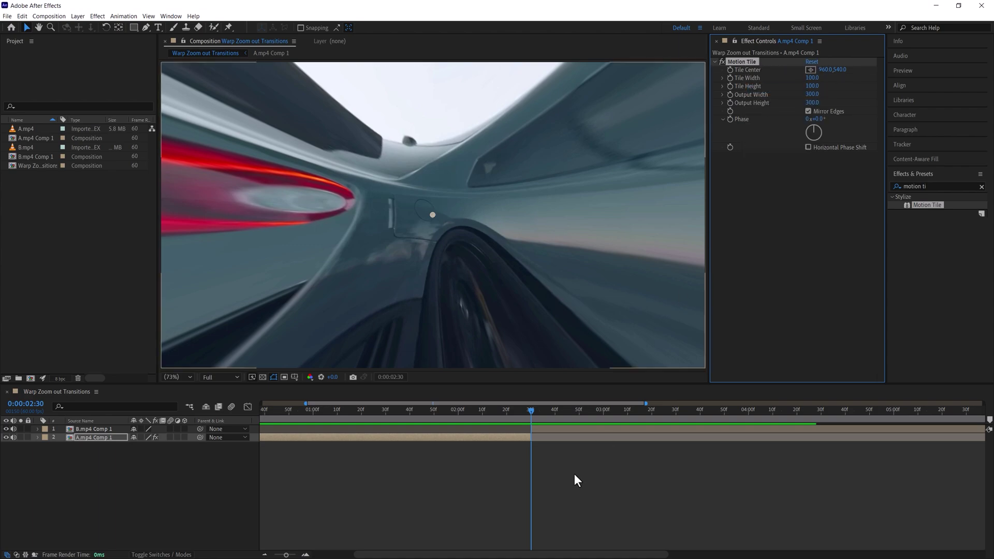
pyautogui.click(550, 429)
pyautogui.hotkey('ctrl', 'v')
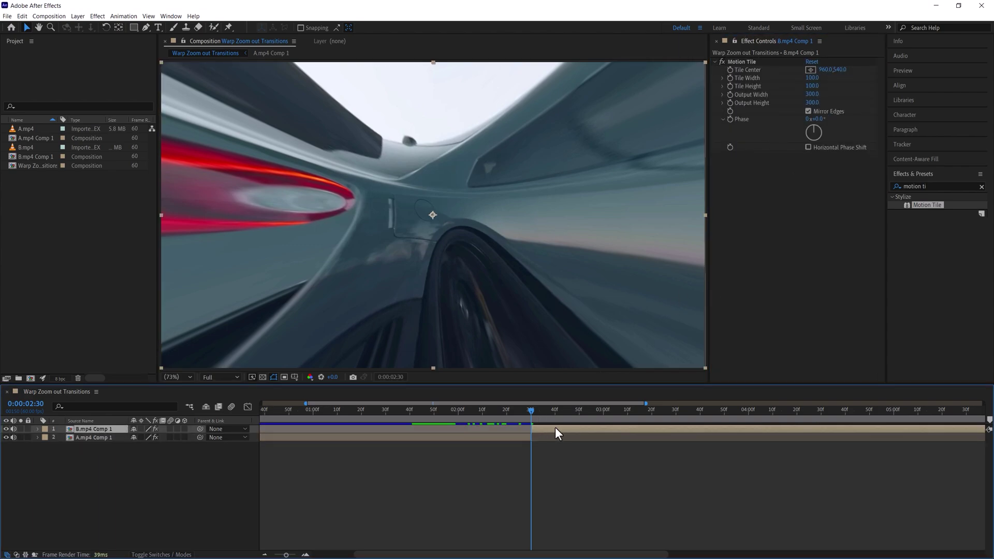
# Step: Keyframe the Scale of B.mp4 Comp 1 at 40% at 0:00:02:30, add a larger Scale keyframe at 0:00:03:50, and preview the result
pyautogui.press('s')
pyautogui.click(62, 437)
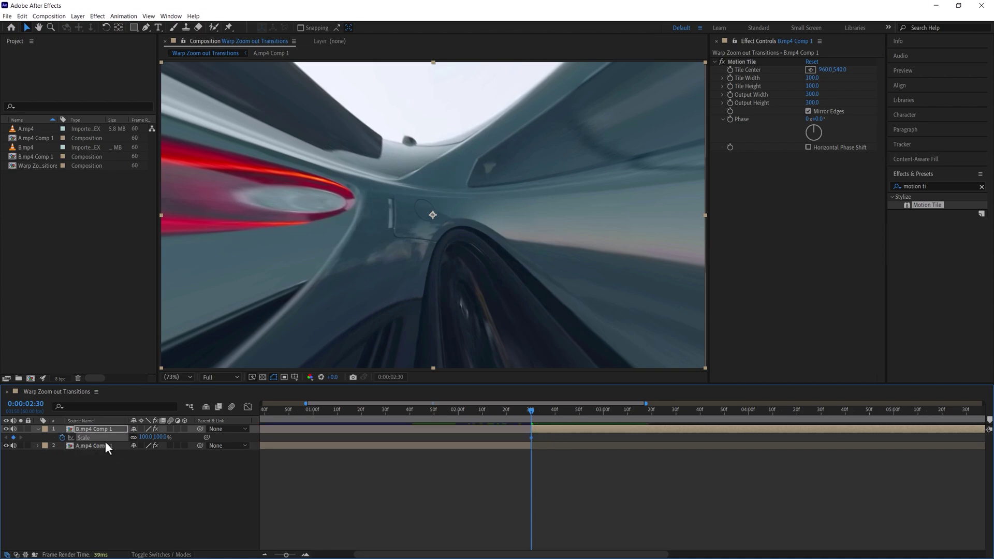
pyautogui.click(151, 438)
pyautogui.write('40')
pyautogui.click(248, 474)
pyautogui.moveTo(657, 414); pyautogui.dragTo(725, 415)
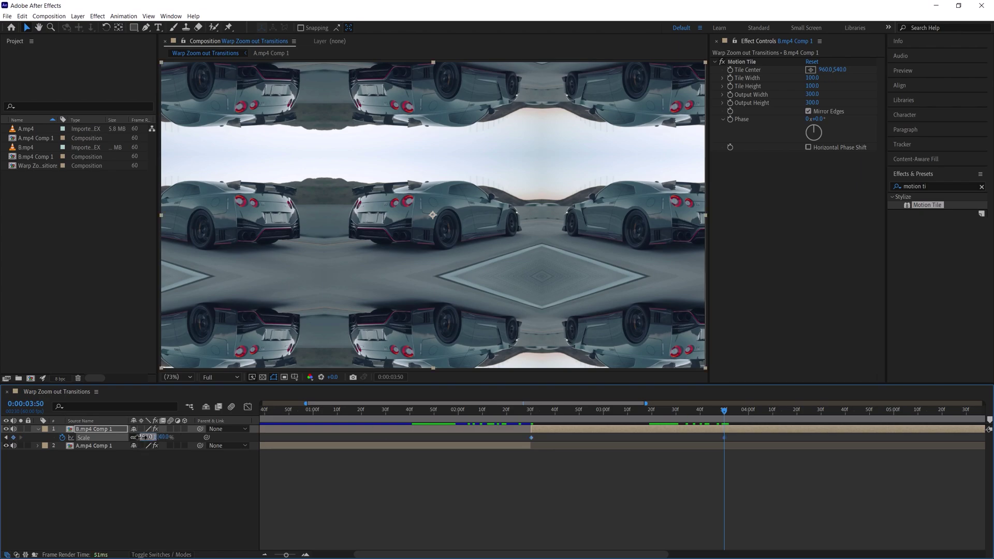
pyautogui.press('Return')
pyautogui.click(499, 413)
pyautogui.press('space')
pyautogui.click(627, 413)
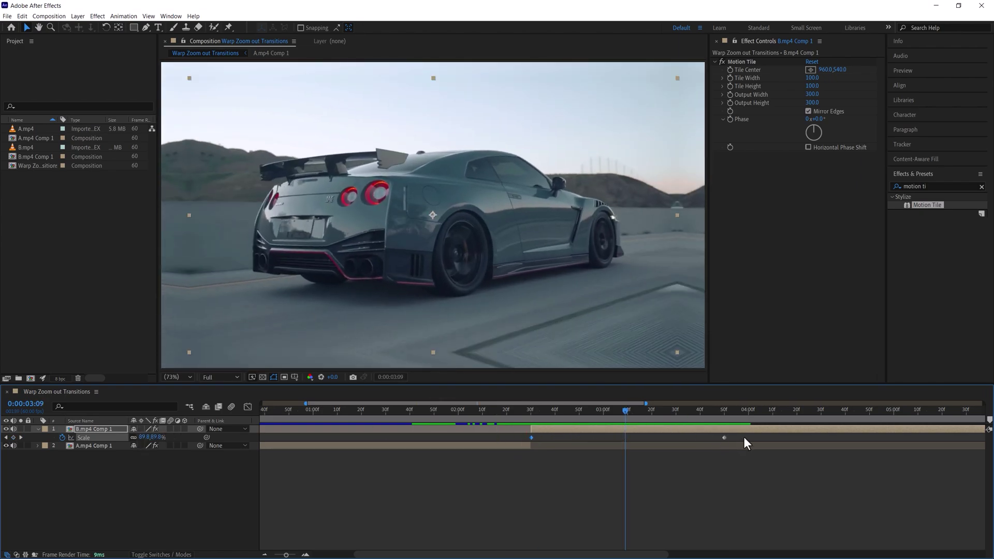
# Step: Apply Easy Ease to both Scale keyframes of B.mp4 Comp 1
pyautogui.moveTo(744, 438); pyautogui.dragTo(496, 438)
pyautogui.rightClick(724, 438)
pyautogui.moveTo(824, 541)
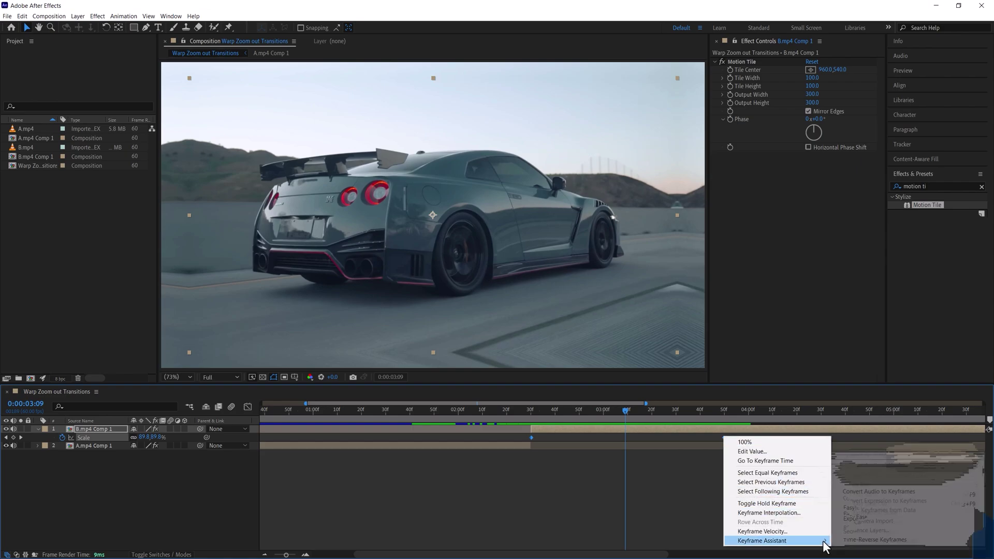
pyautogui.click(860, 481)
# Step: Reshape the Scale curve in the Graph Editor to rise steeply from the first keyframe and level off gradually into the second, and preview it
pyautogui.click(248, 407)
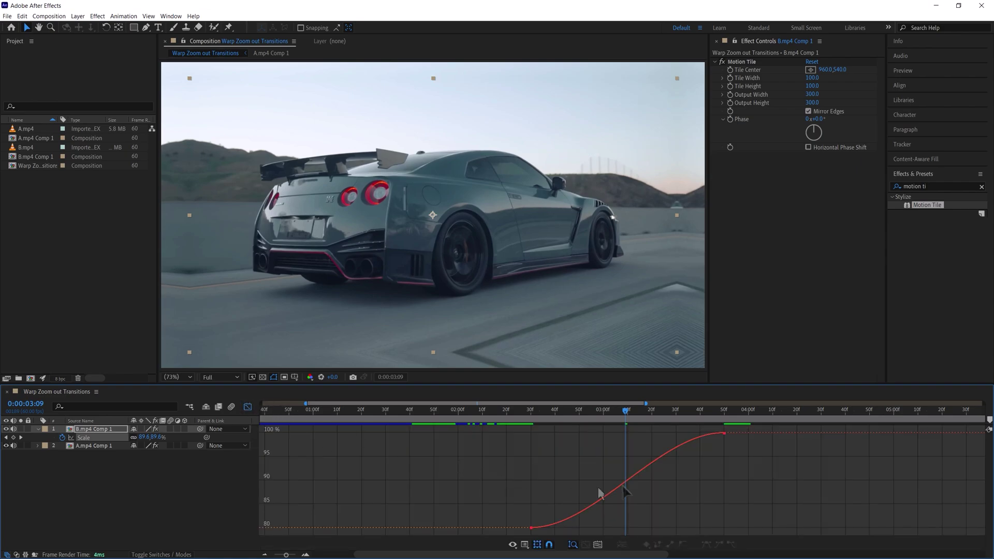
pyautogui.moveTo(596, 527); pyautogui.dragTo(531, 461)
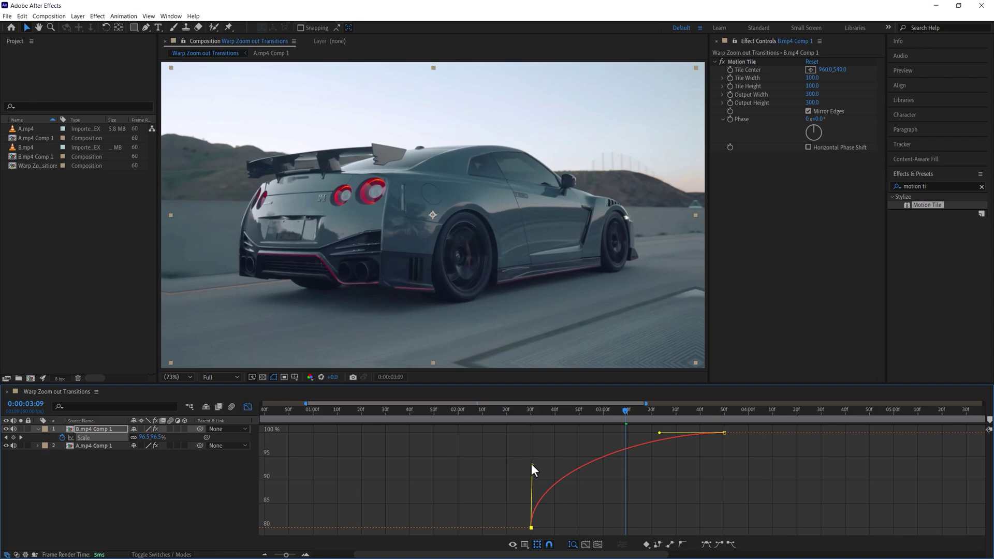
pyautogui.moveTo(659, 433); pyautogui.dragTo(598, 435)
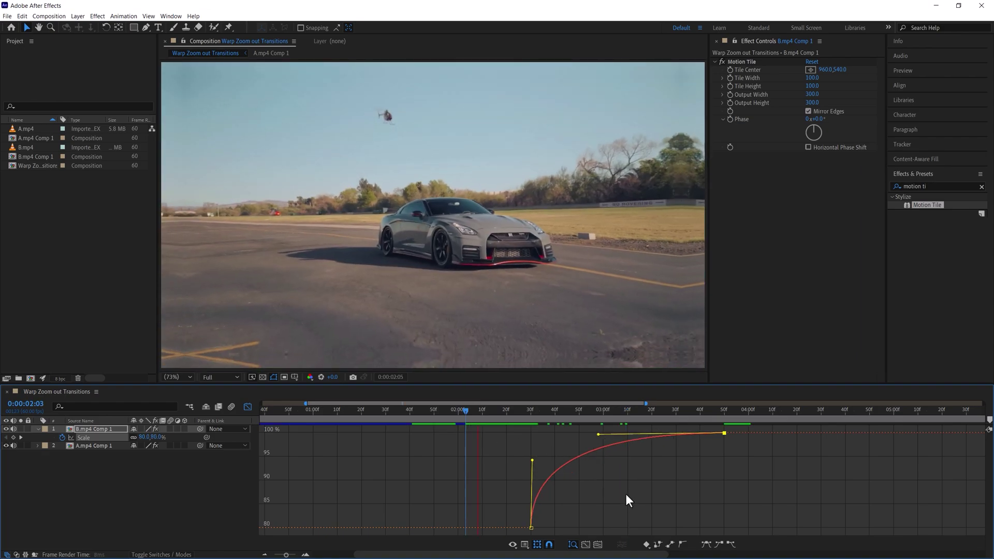
pyautogui.press('space')
pyautogui.click(528, 411)
# Step: Soften the steep start of the Scale curve by tilting and shortening the first keyframe's handle, close the Graph Editor, and preview the transition
pyautogui.moveTo(532, 461); pyautogui.dragTo(538, 461)
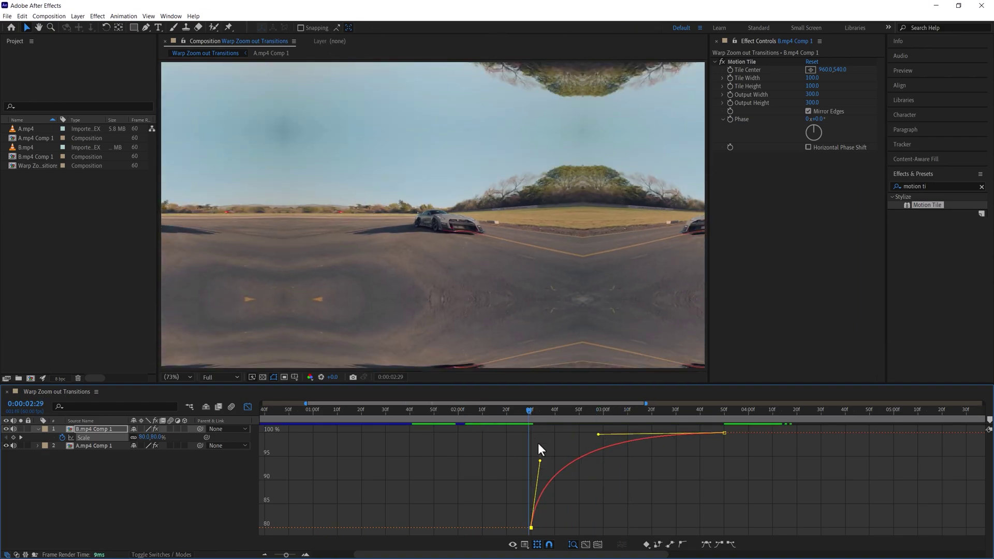
pyautogui.press('space')
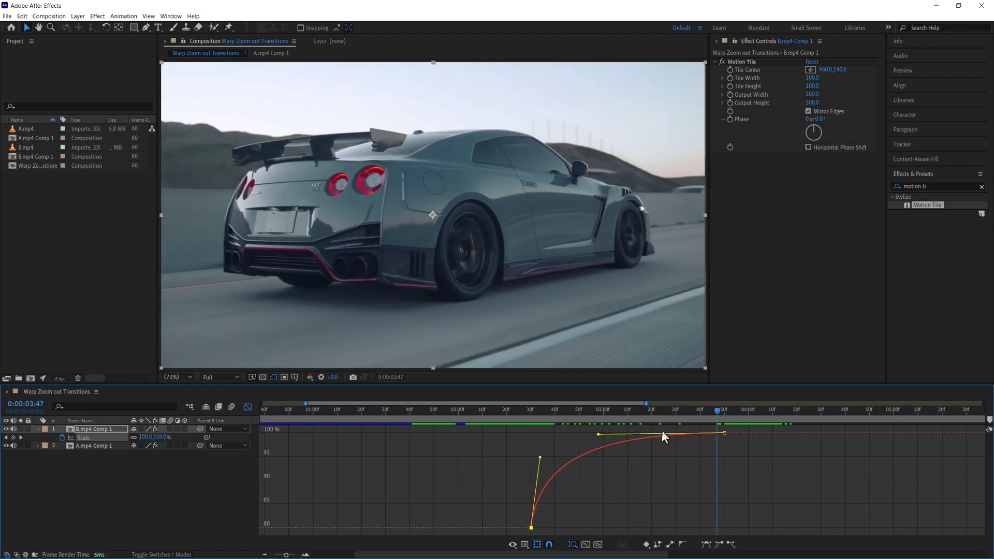
pyautogui.press('space')
pyautogui.click(512, 412)
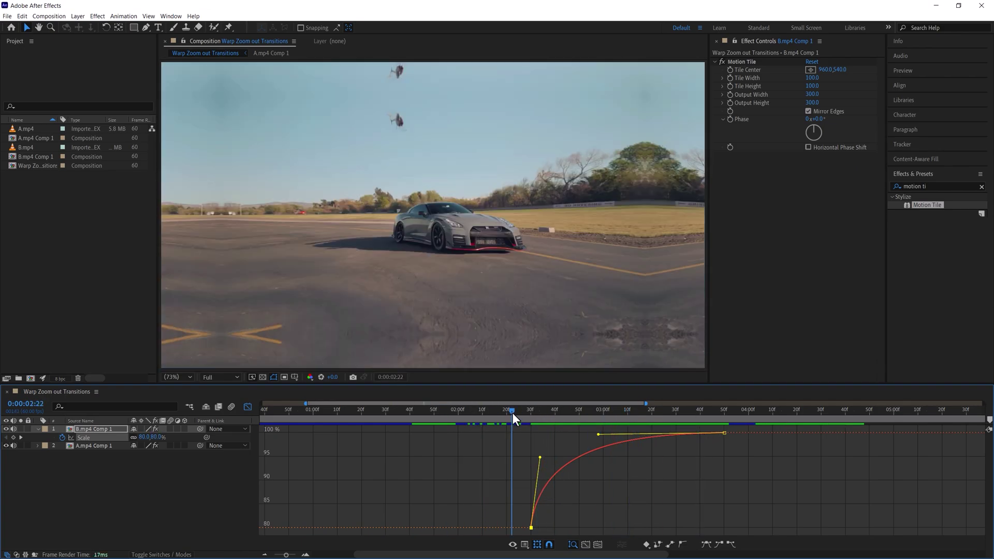
pyautogui.press('space')
pyautogui.moveTo(540, 457); pyautogui.dragTo(539, 477)
pyautogui.click(534, 412)
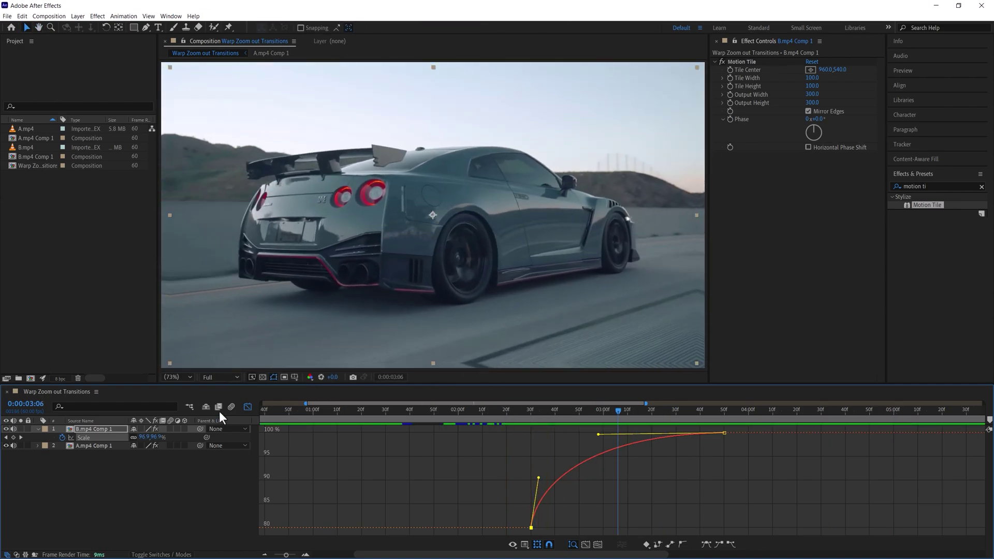
pyautogui.click(248, 407)
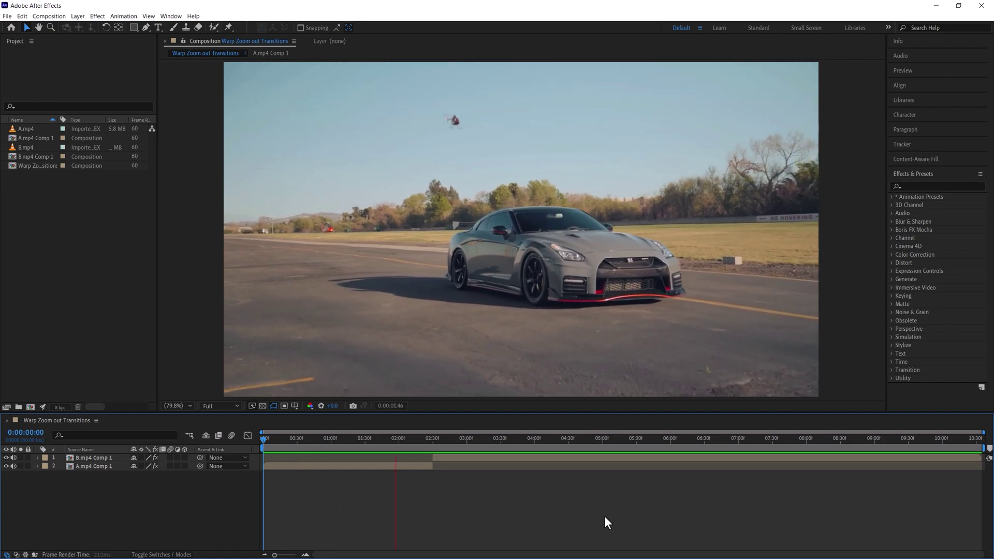
pyautogui.press('space')
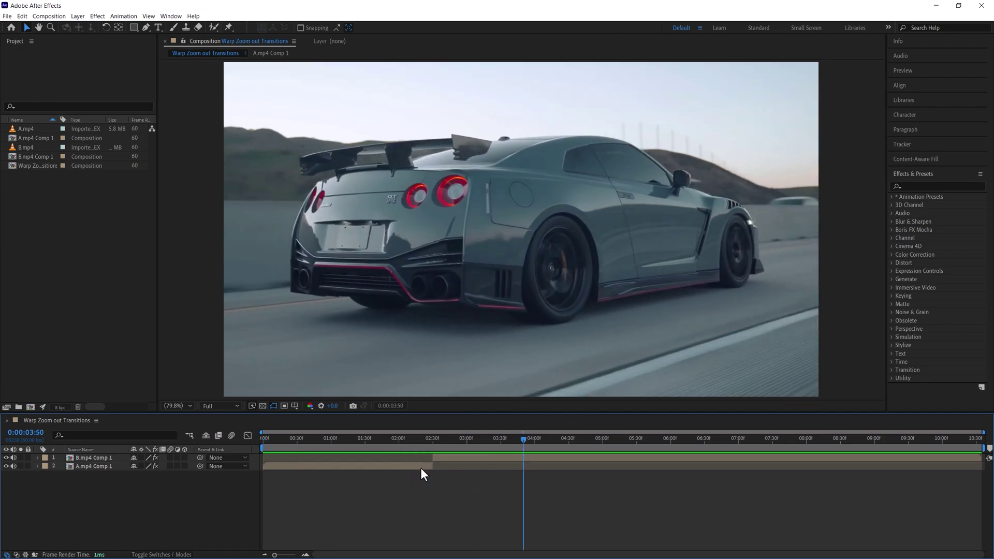